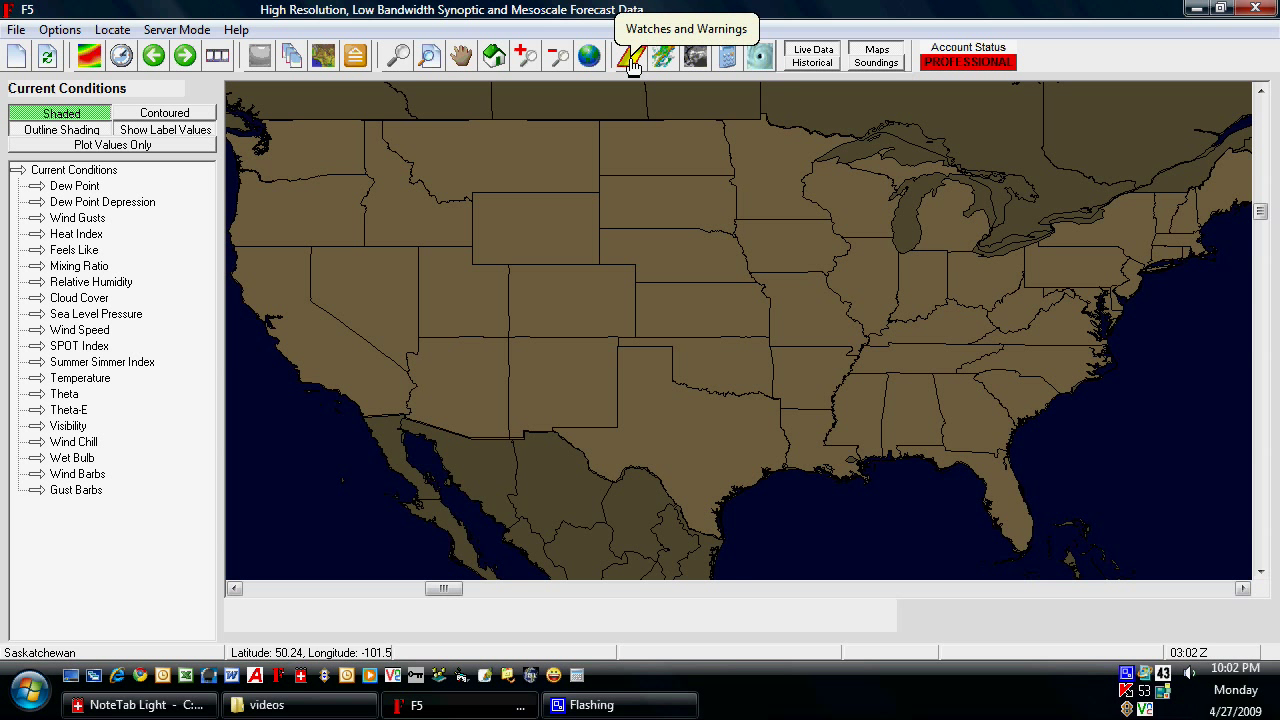
Overlay current watches and warnings, inspecting the Missouri flood area, then zoom to Minnesota and Iowa.
{"action": "left_click", "coordinate": [631, 60]}
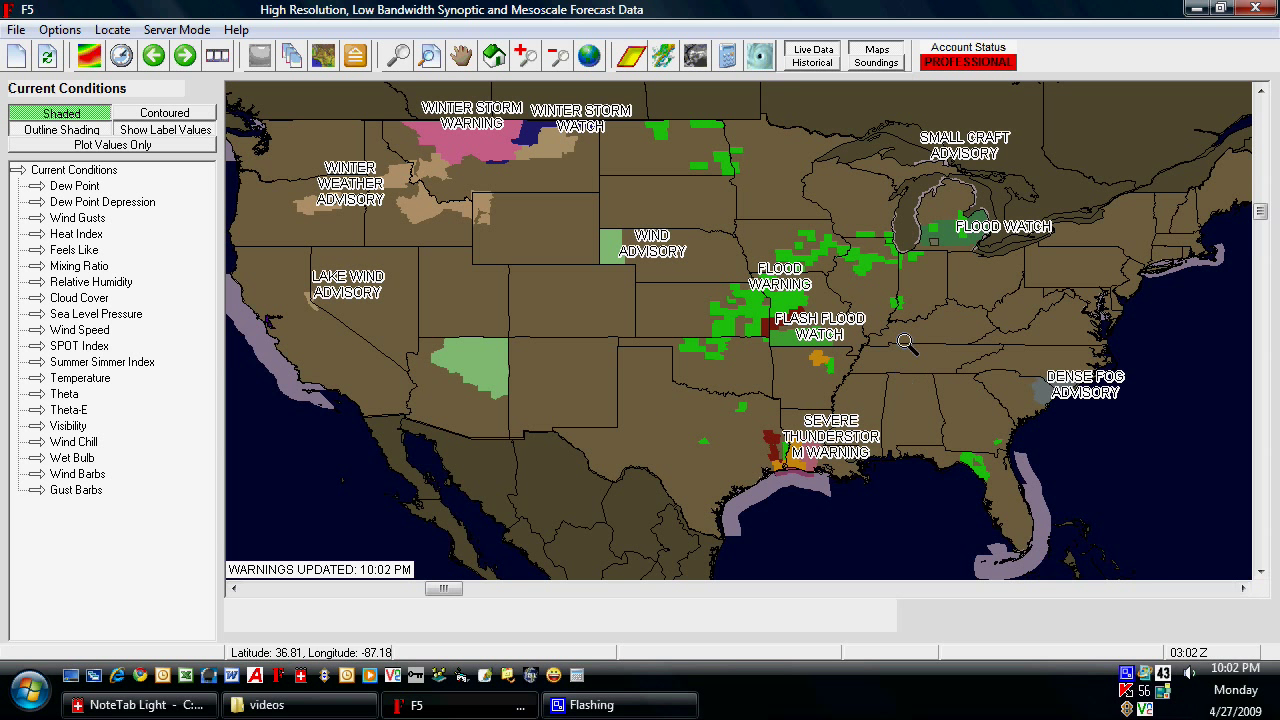
{"action": "left_click_drag", "start_coordinate": [693, 250], "coordinate": [877, 393]}
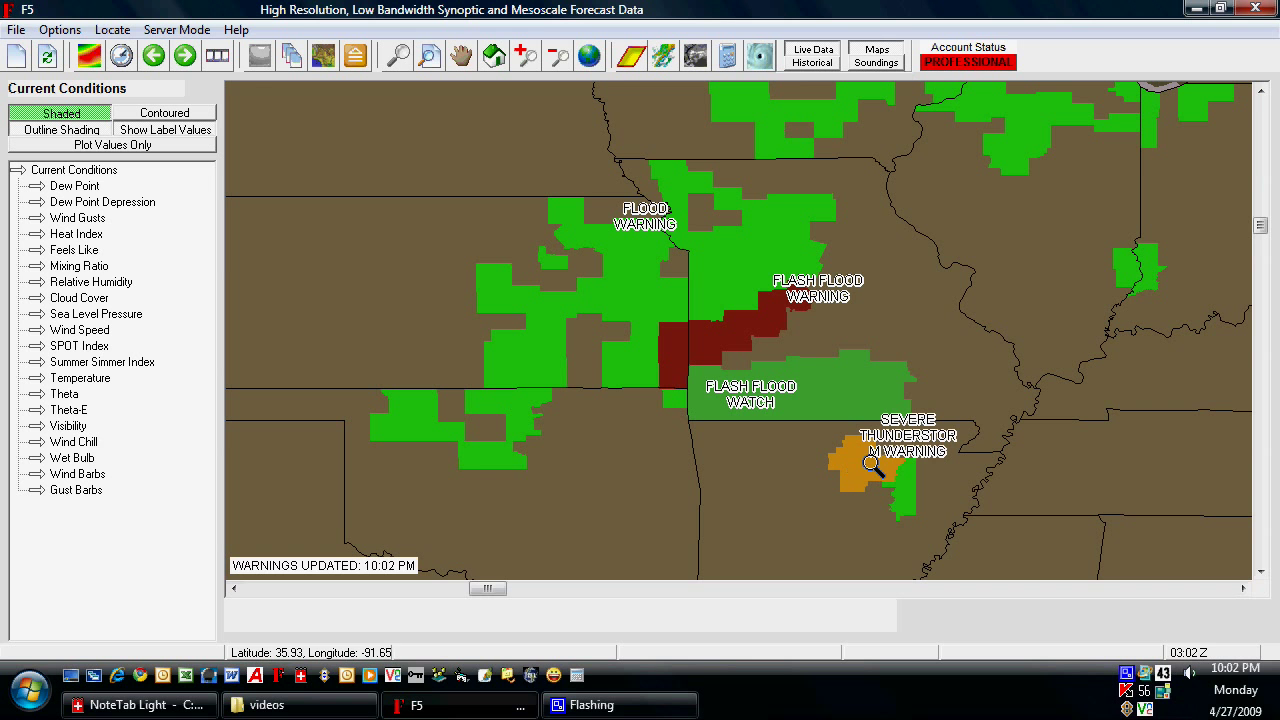
{"action": "left_click", "coordinate": [557, 55]}
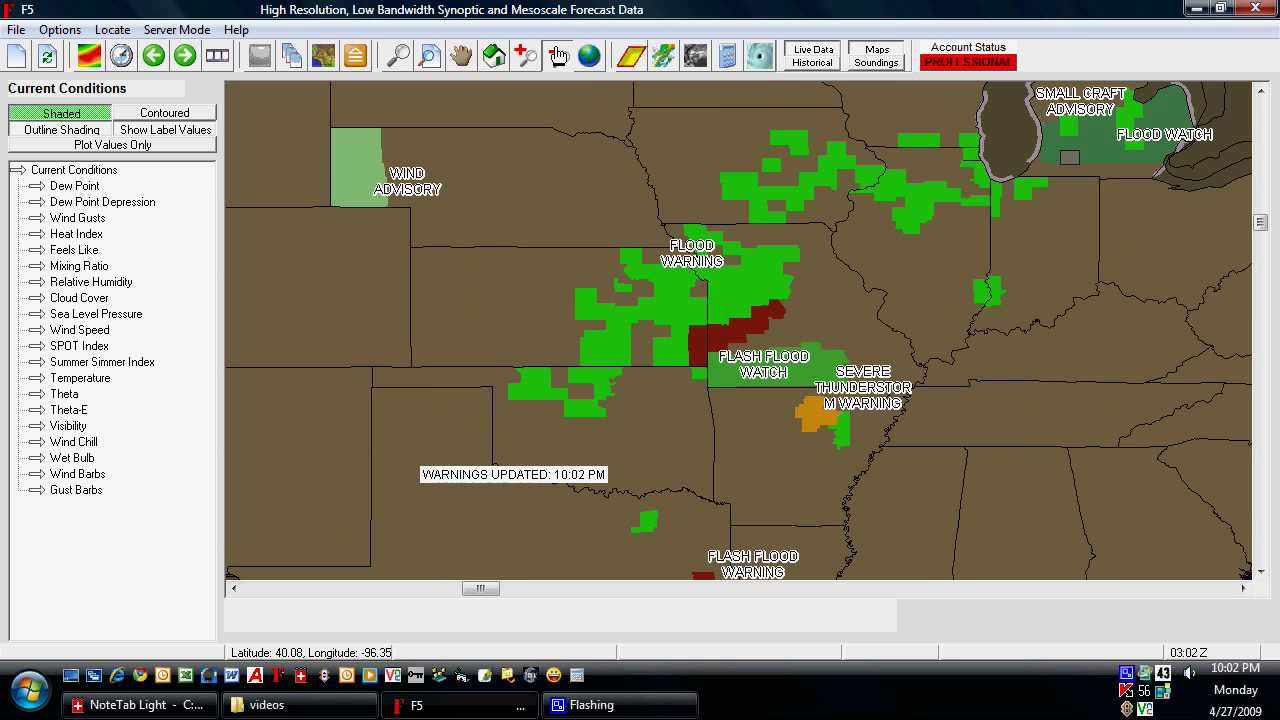
{"action": "left_click", "coordinate": [557, 55]}
{"action": "left_click", "coordinate": [557, 55]}
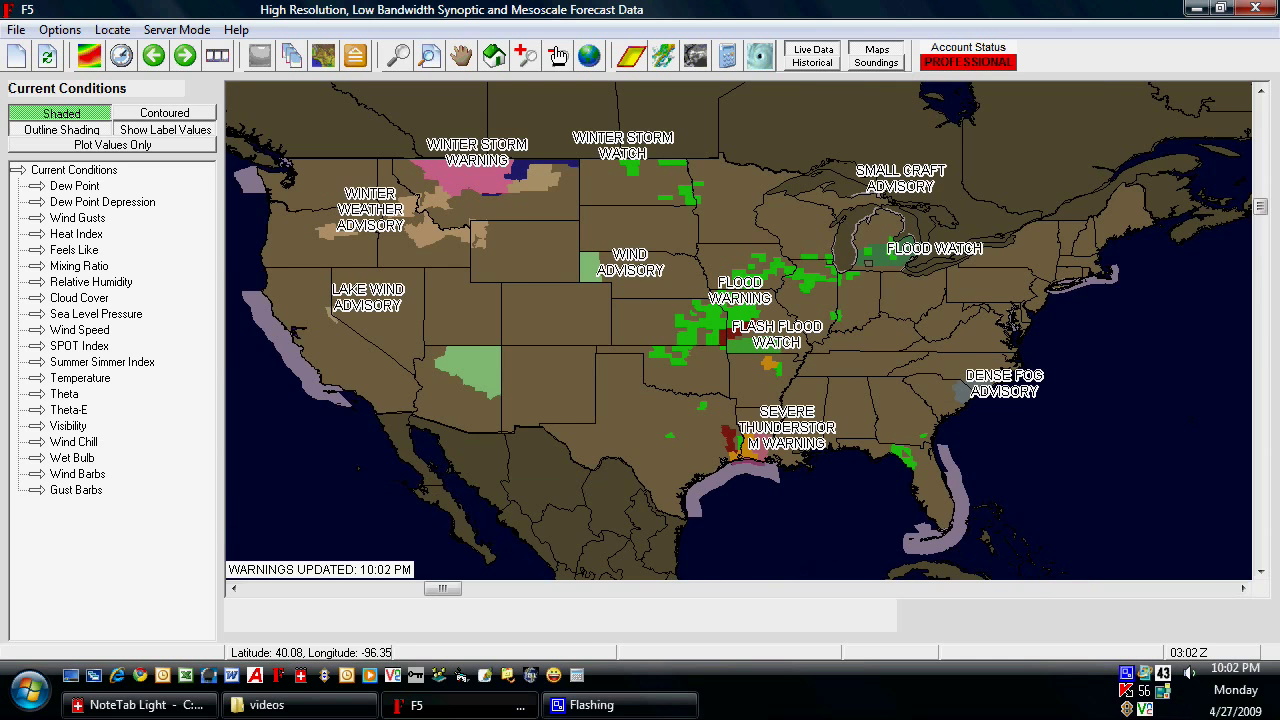
{"action": "left_click", "coordinate": [526, 58]}
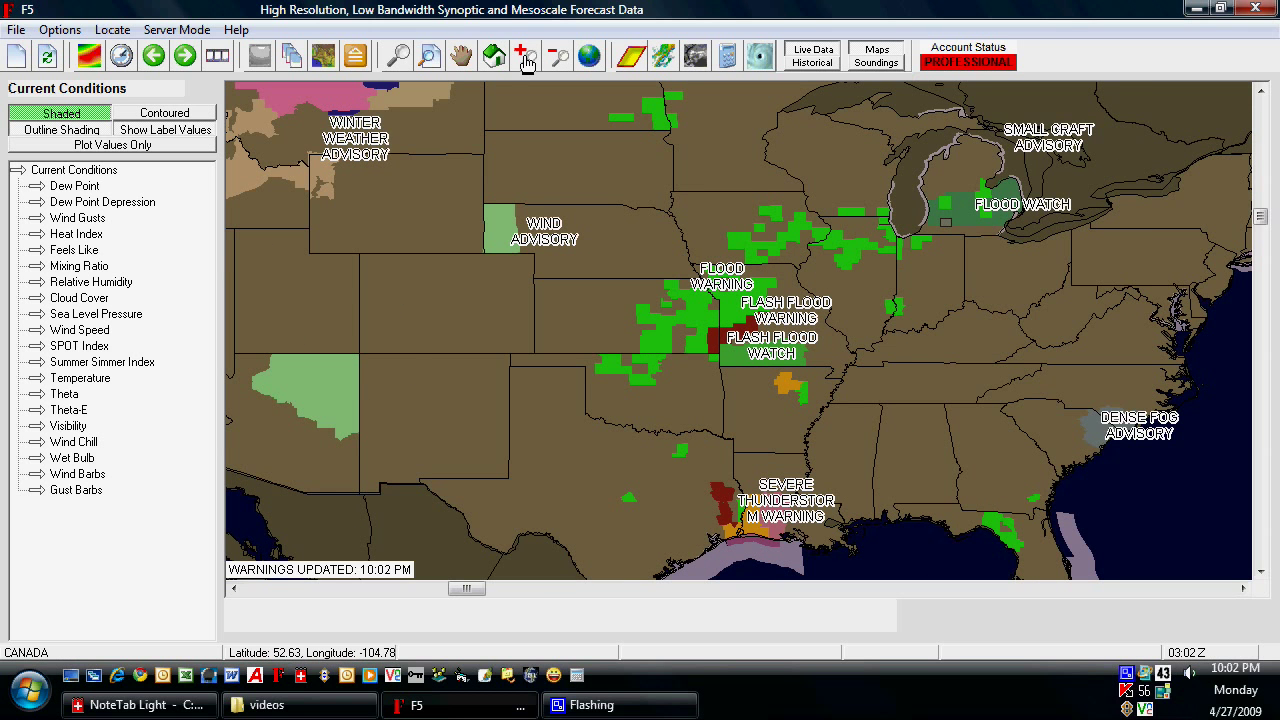
{"action": "left_click", "coordinate": [704, 145]}
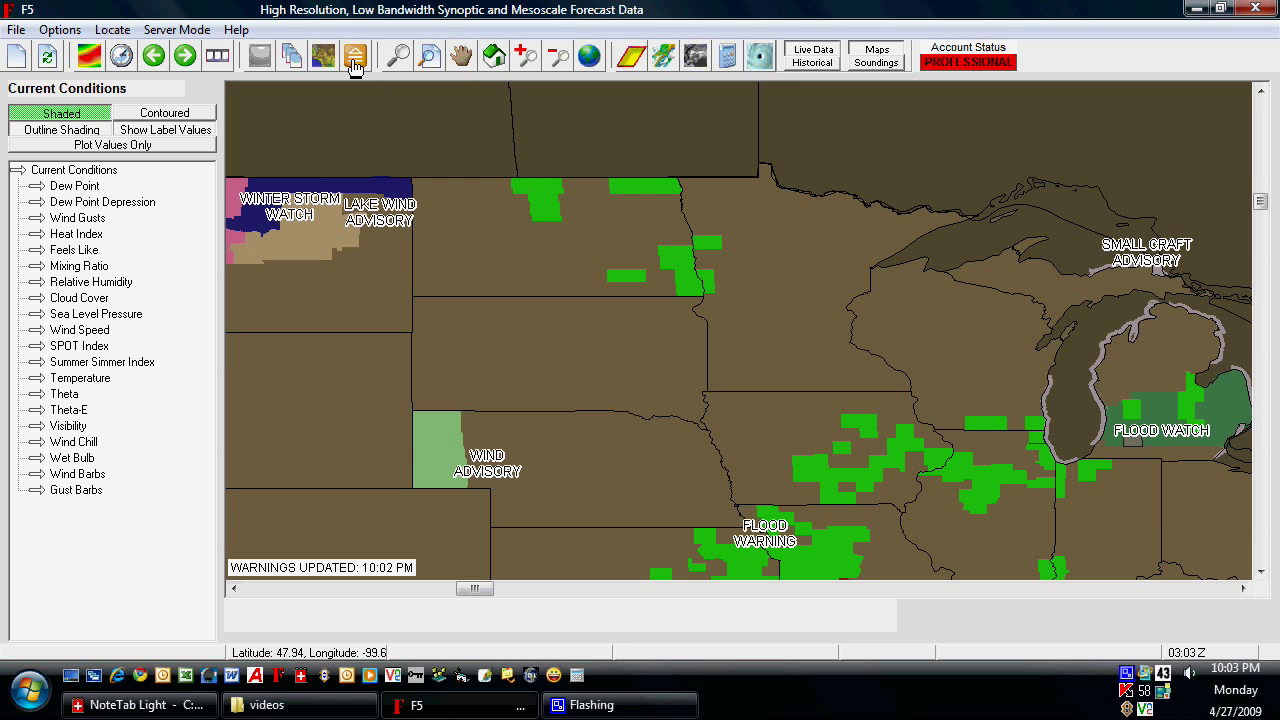
Turn on the Counties layer to draw county boundary lines.
{"action": "left_click", "coordinate": [323, 58]}
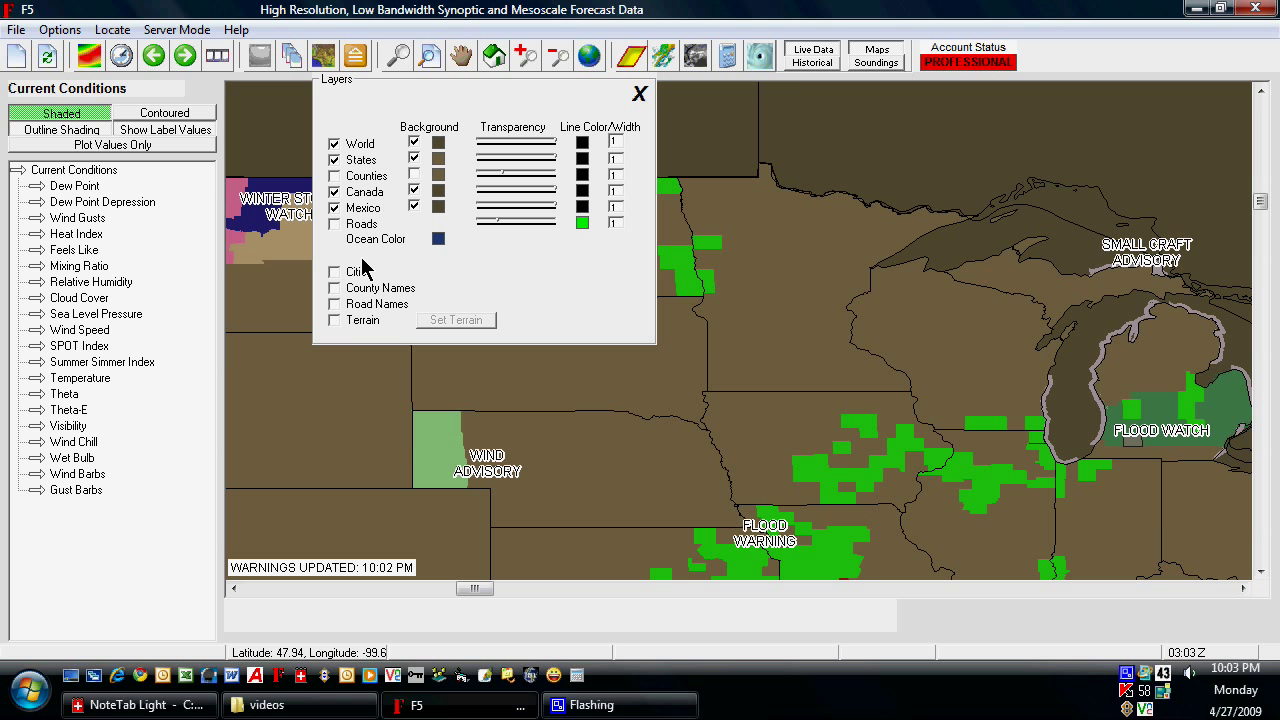
{"action": "left_click", "coordinate": [334, 175]}
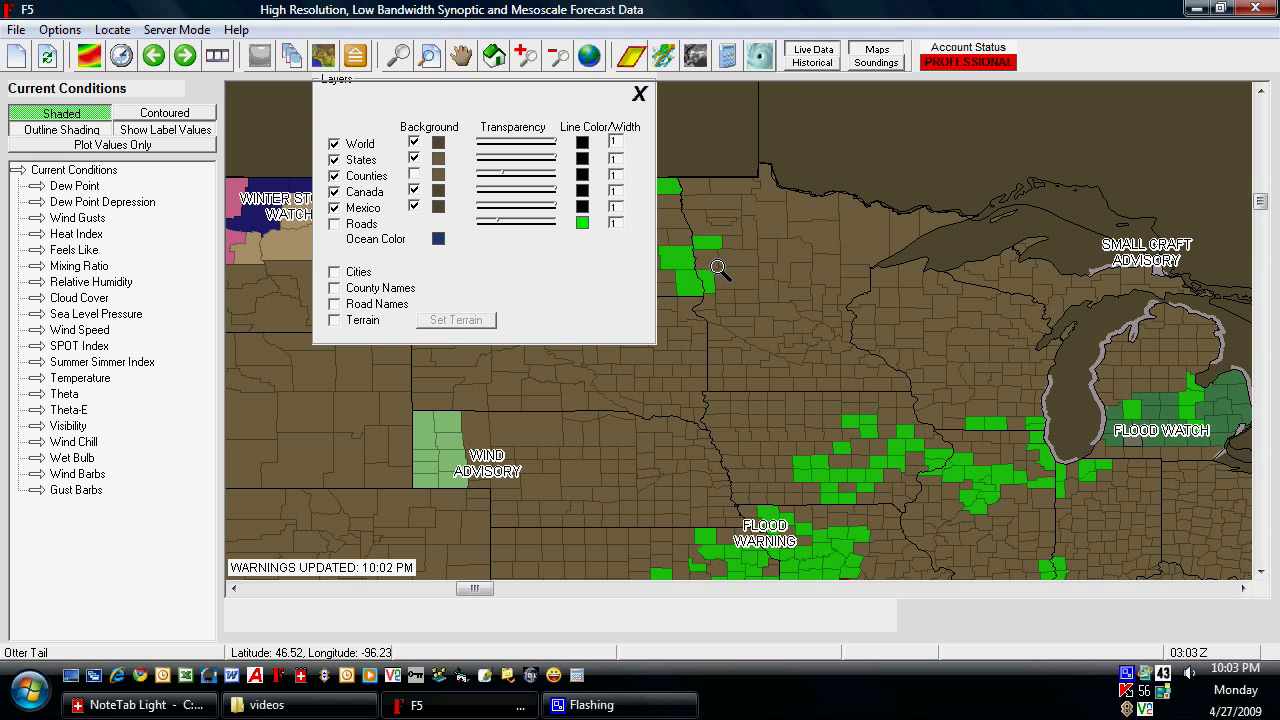
{"action": "key", "text": "Escape"}
Zoom into the green flood warning counties, then back out to the wide Midwest view.
{"action": "left_click_drag", "start_coordinate": [731, 308], "coordinate": [605, 218]}
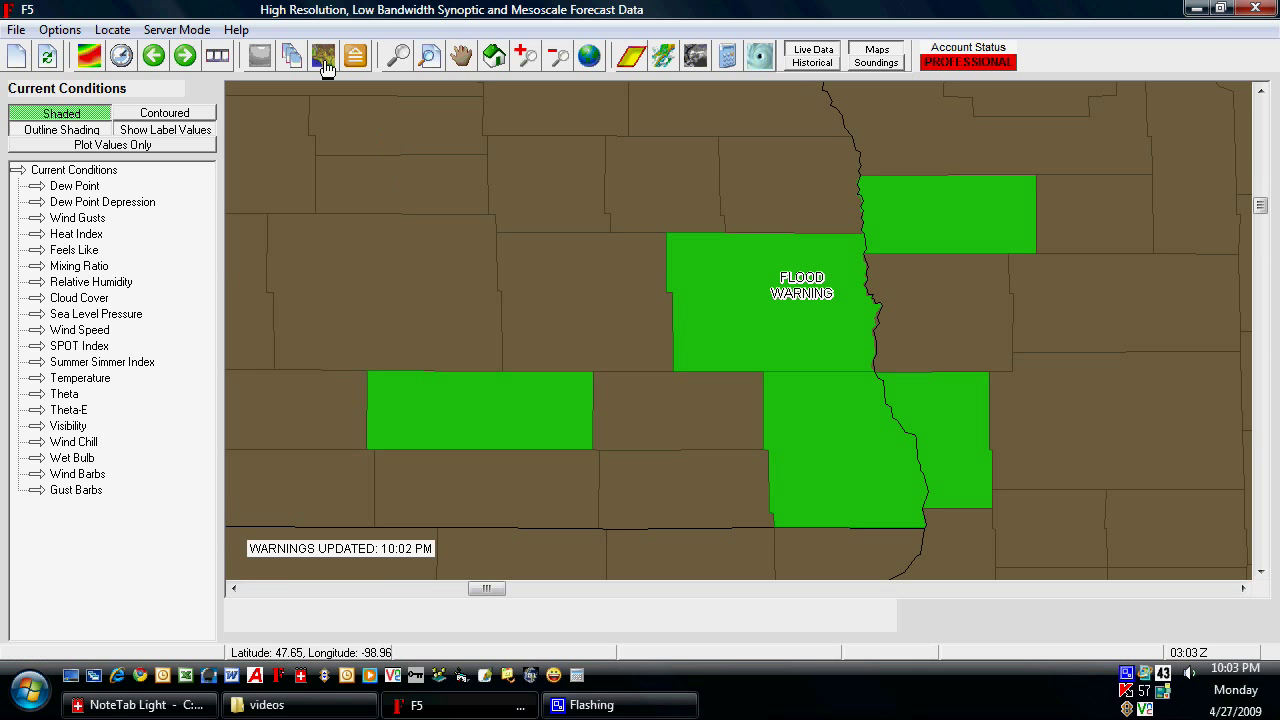
{"action": "left_click", "coordinate": [323, 58]}
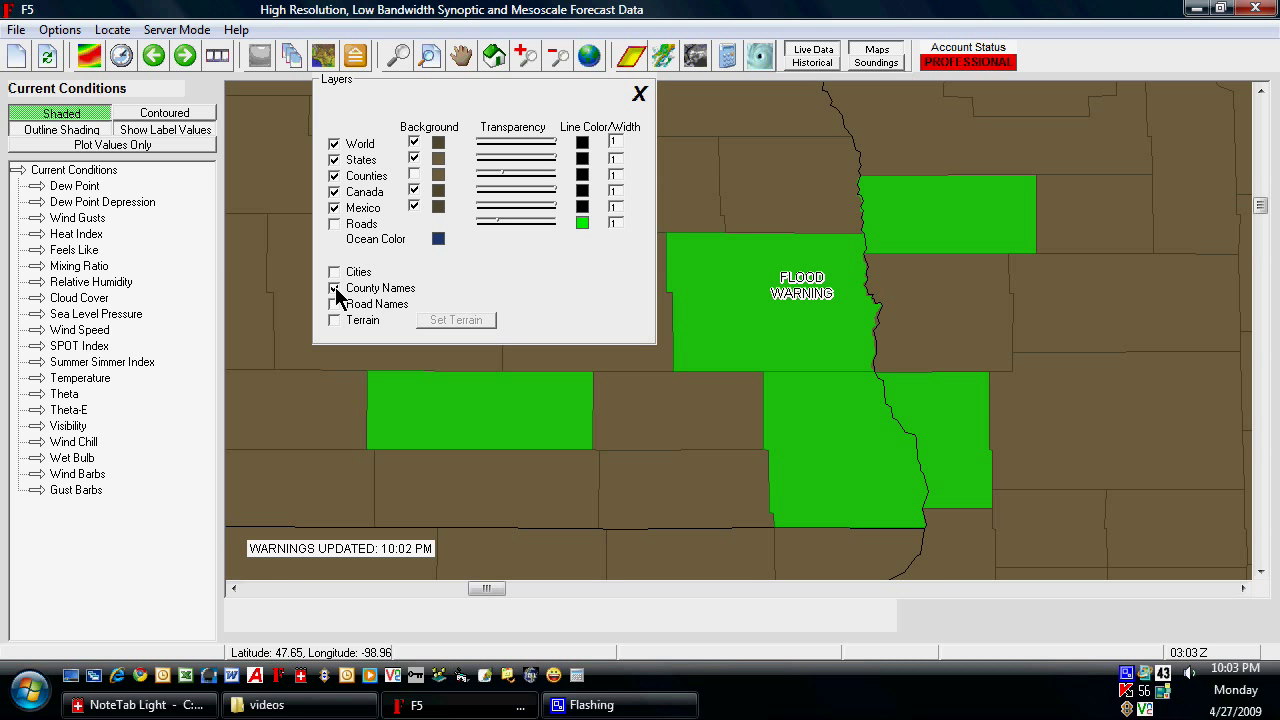
{"action": "left_click", "coordinate": [559, 56]}
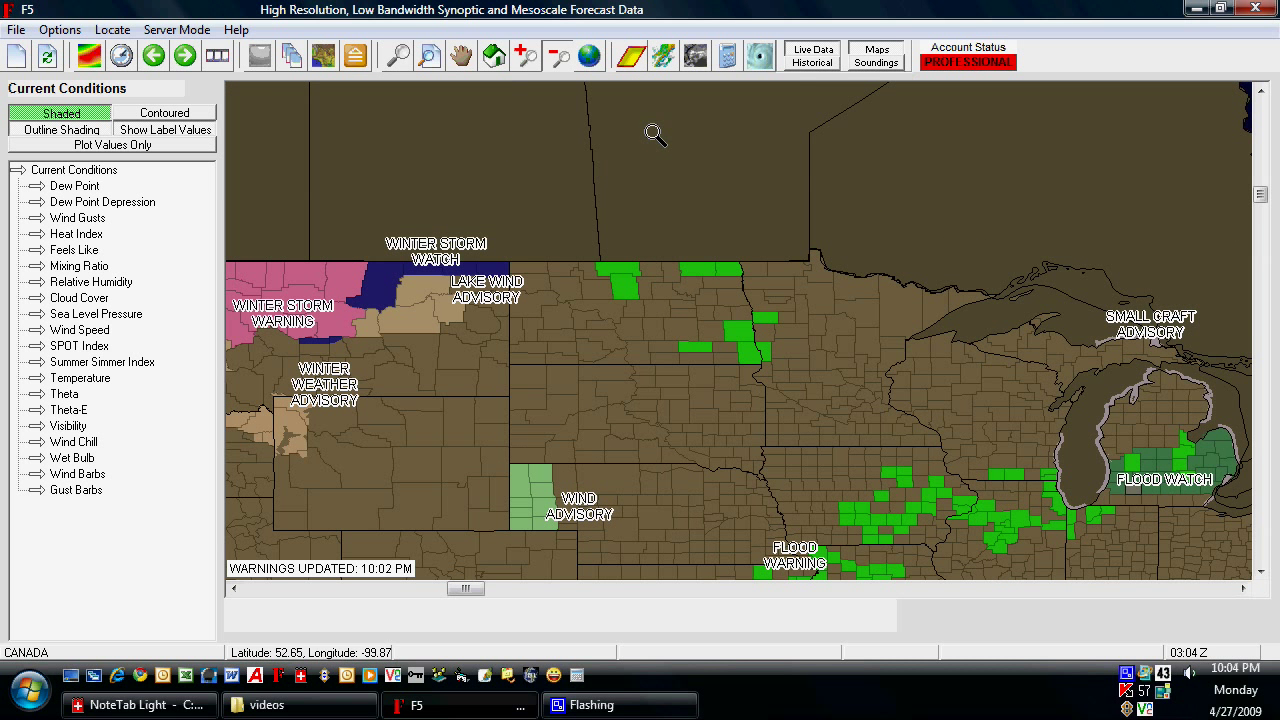
Hide watches and warnings, overlay NEXRAD radar, and zoom out to see more radar.
{"action": "left_click", "coordinate": [632, 60]}
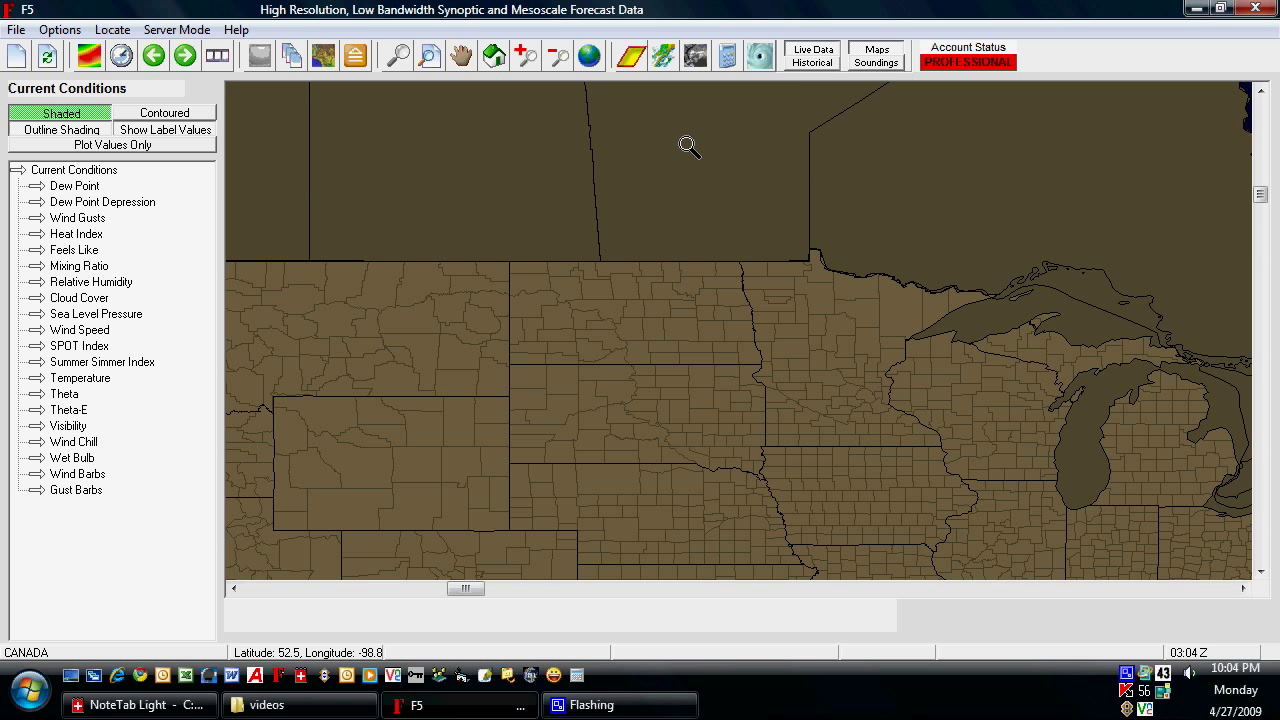
{"action": "left_click", "coordinate": [665, 60]}
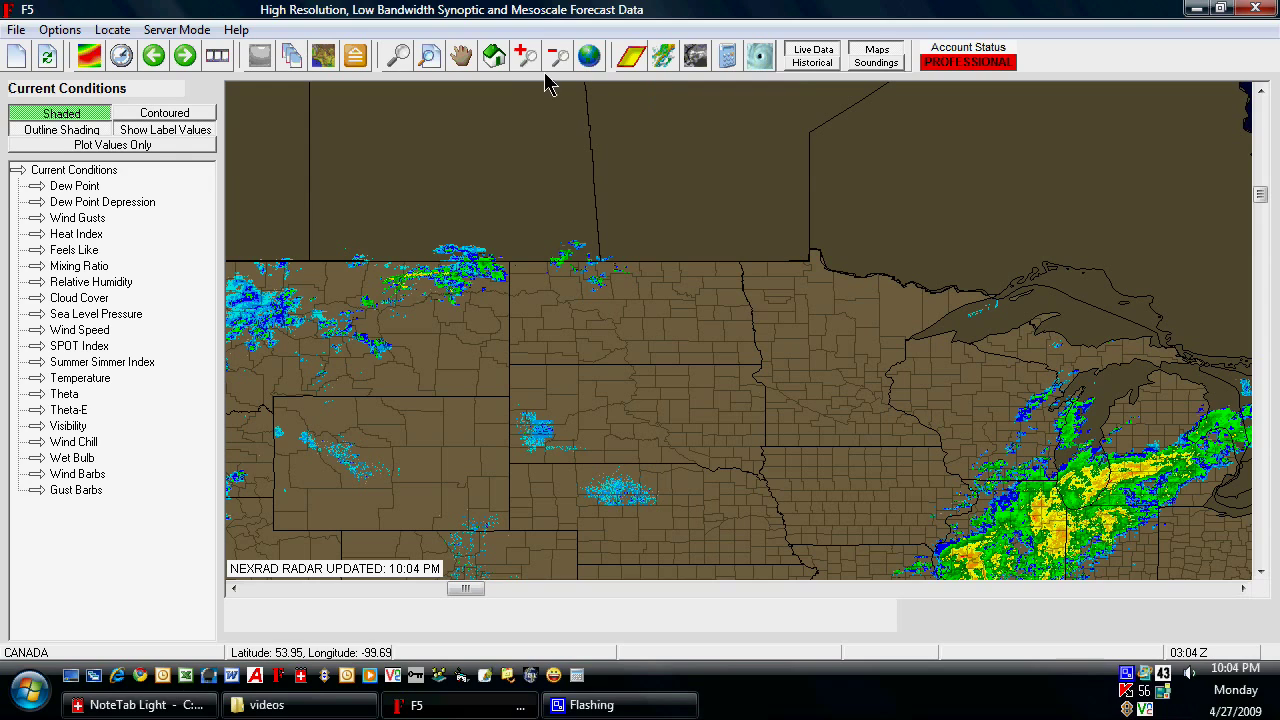
{"action": "left_click", "coordinate": [557, 60]}
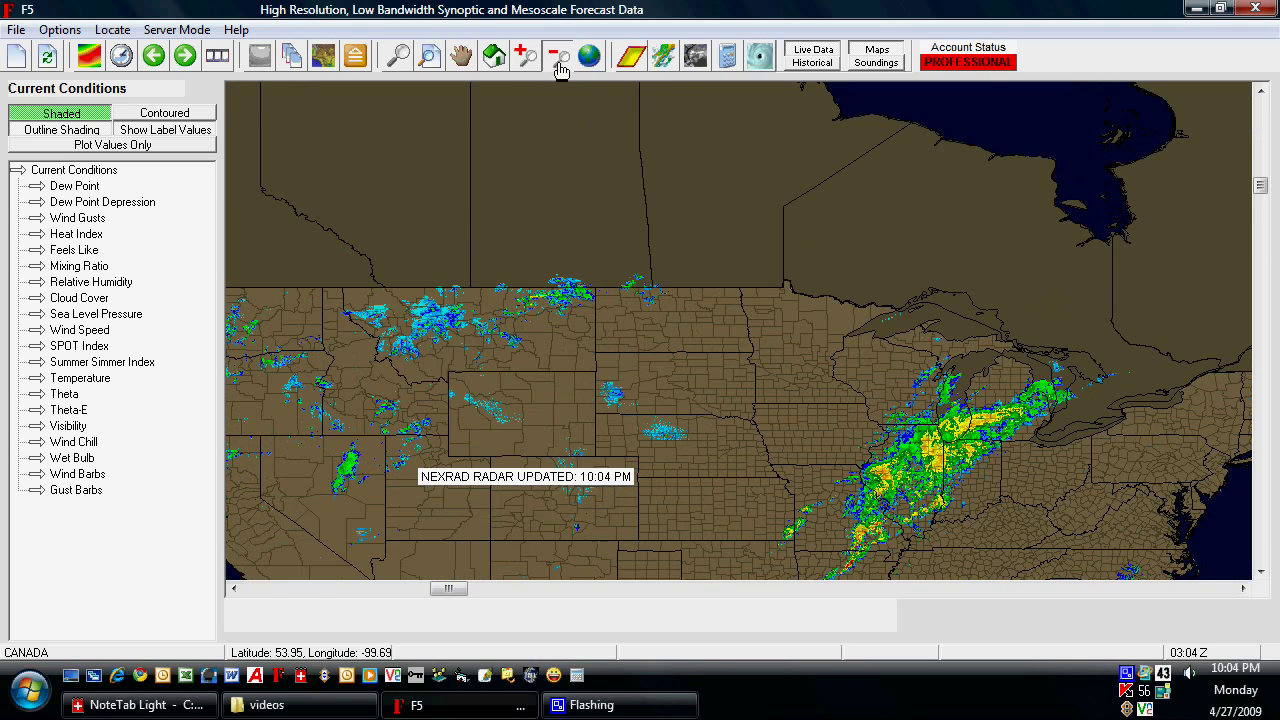
Pan and zoom onto the Texas–Louisiana storm line and its southern end.
{"action": "left_click", "coordinate": [462, 57]}
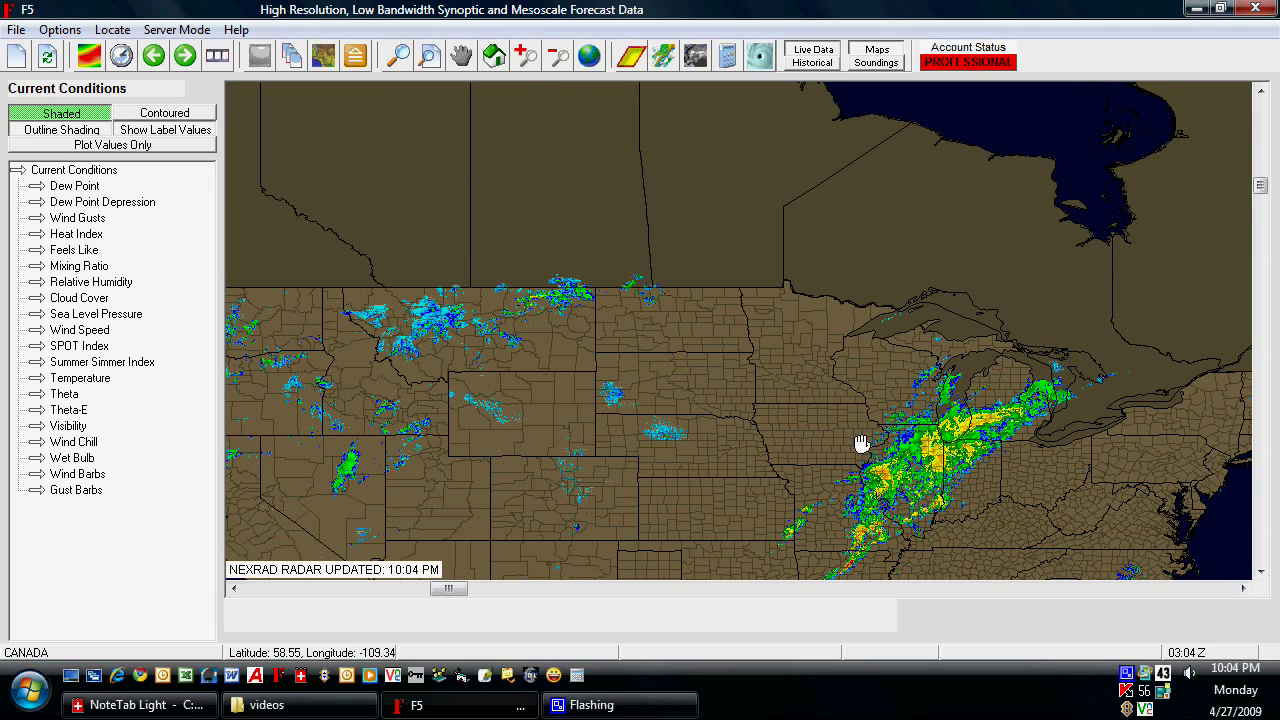
{"action": "left_click_drag", "start_coordinate": [863, 444], "coordinate": [673, 256]}
{"action": "left_click", "coordinate": [604, 481]}
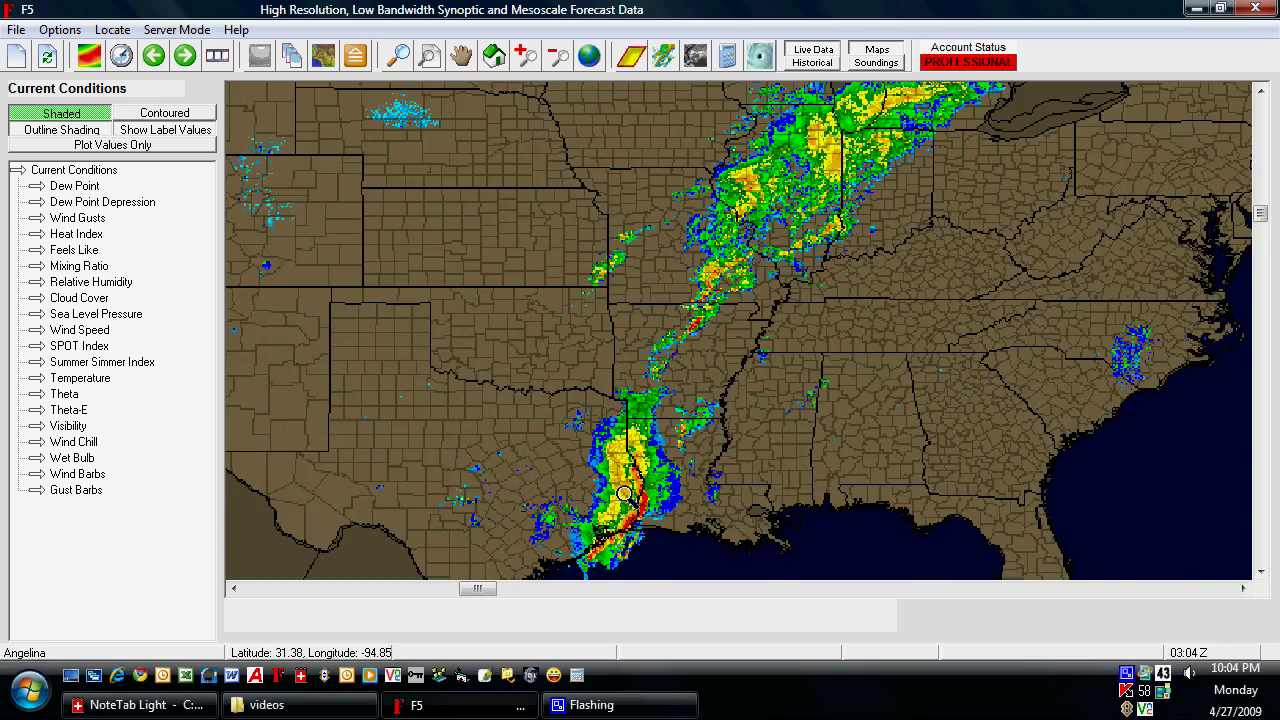
{"action": "left_click", "coordinate": [454, 60]}
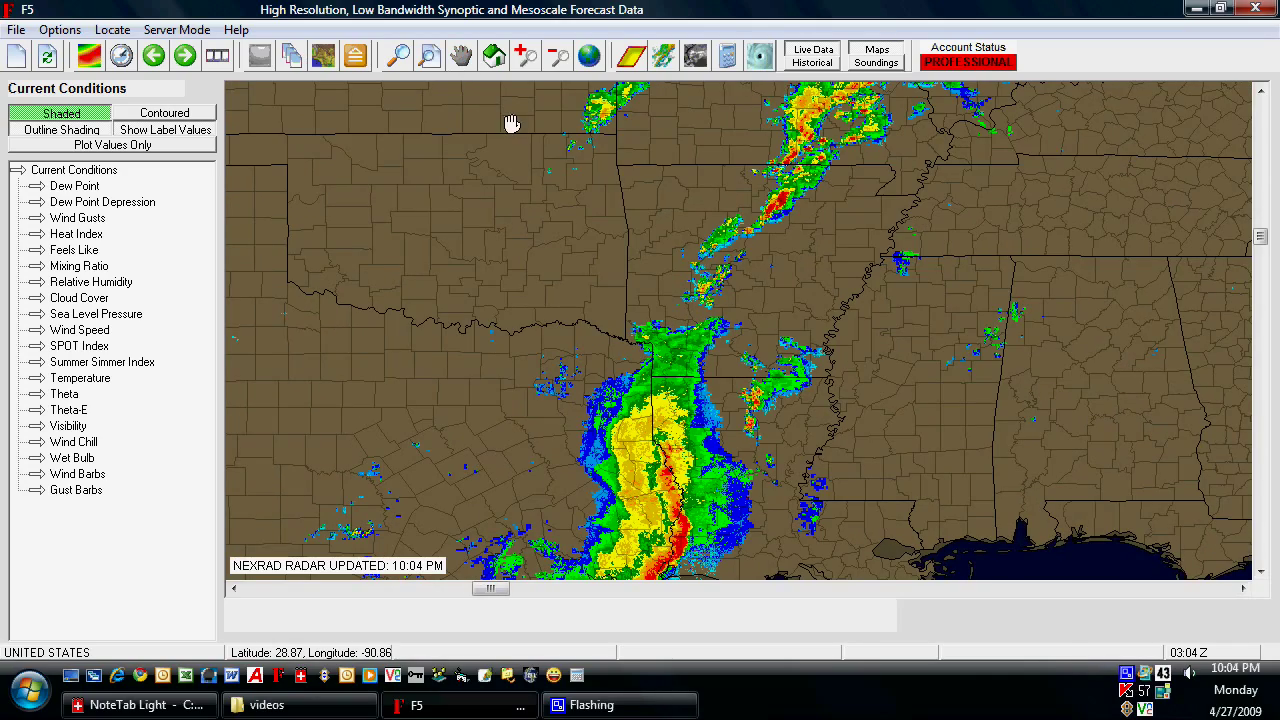
{"action": "left_click_drag", "start_coordinate": [645, 481], "coordinate": [623, 280]}
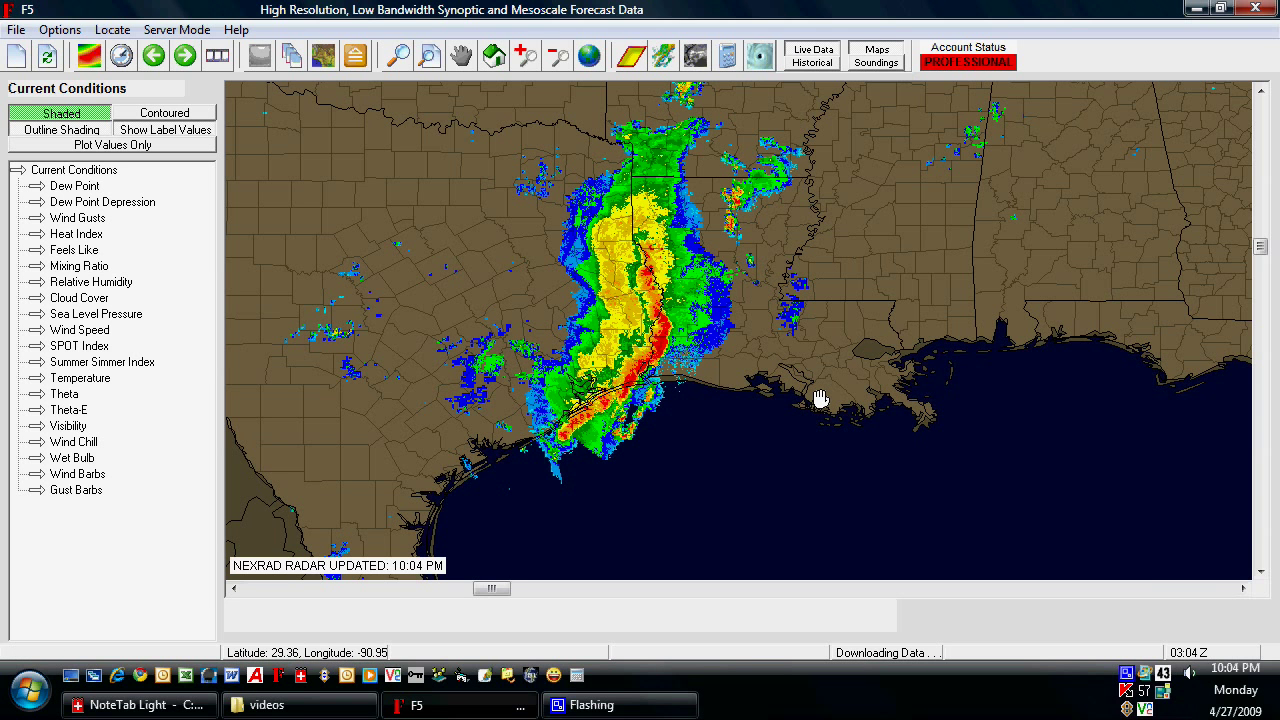
Replace the warnings overlay with GOES infrared satellite imagery over the Gulf coast.
{"action": "left_click", "coordinate": [664, 60]}
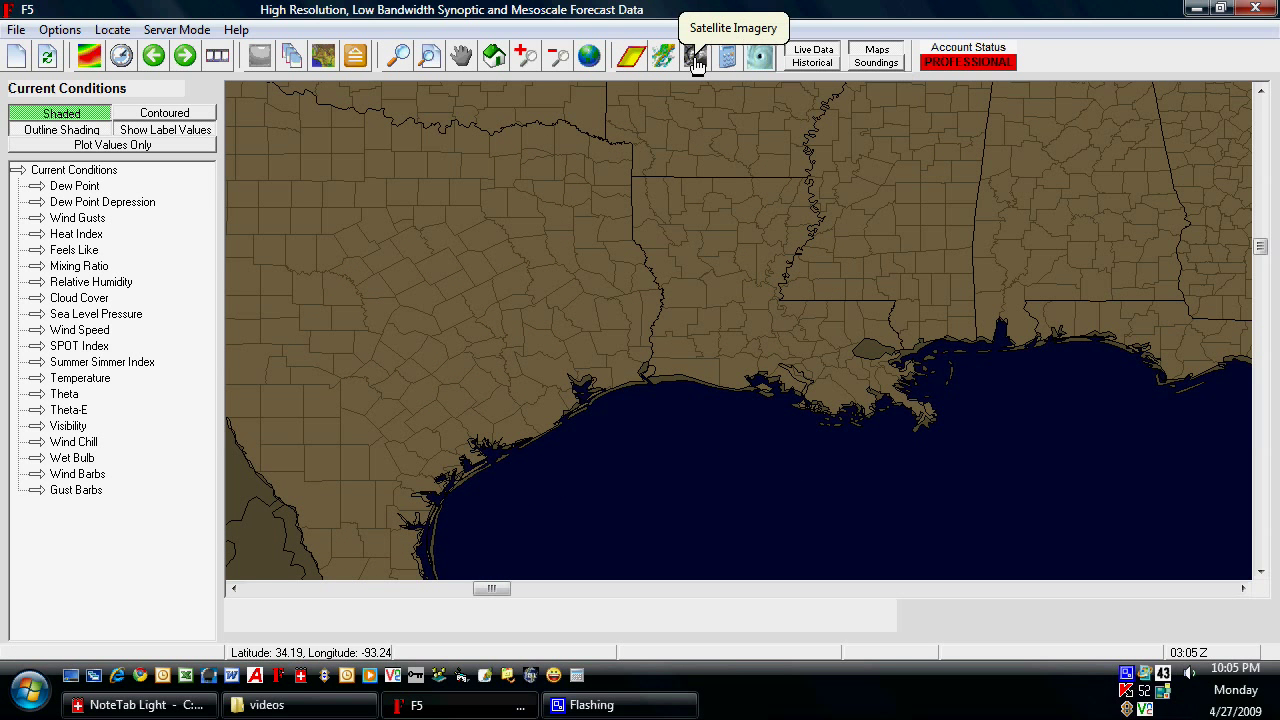
{"action": "left_click", "coordinate": [697, 60]}
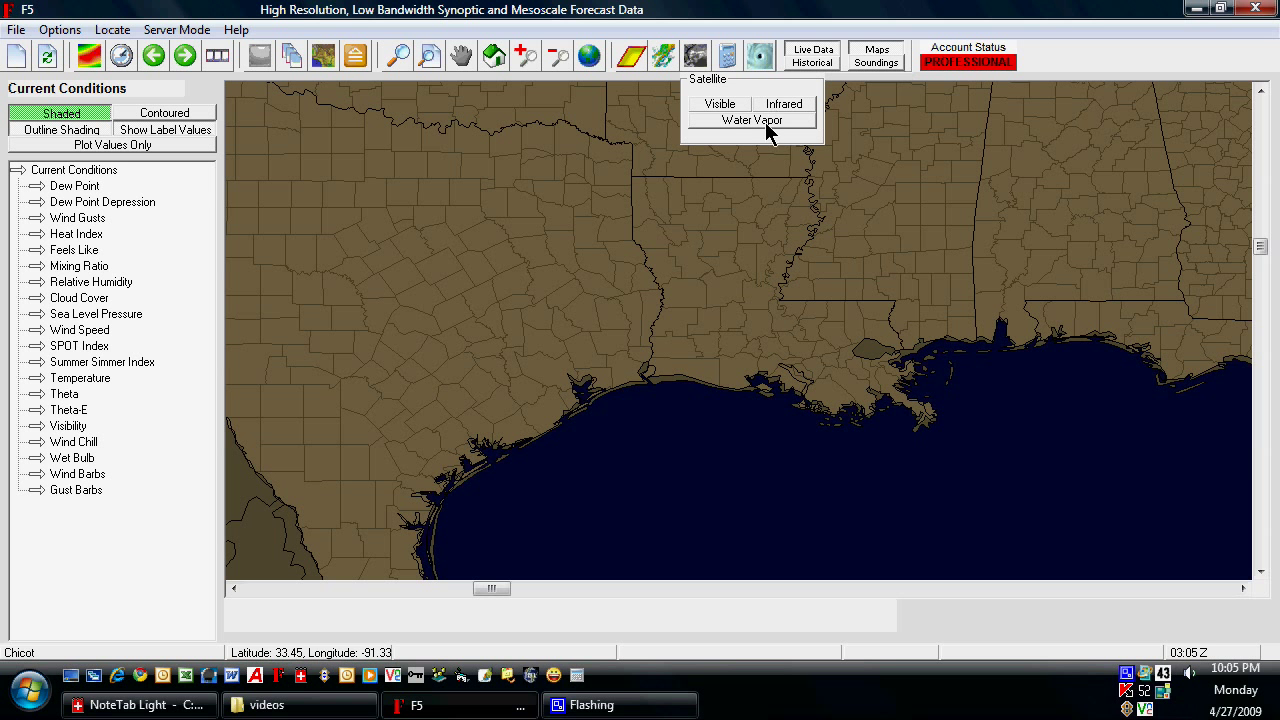
{"action": "left_click", "coordinate": [784, 104]}
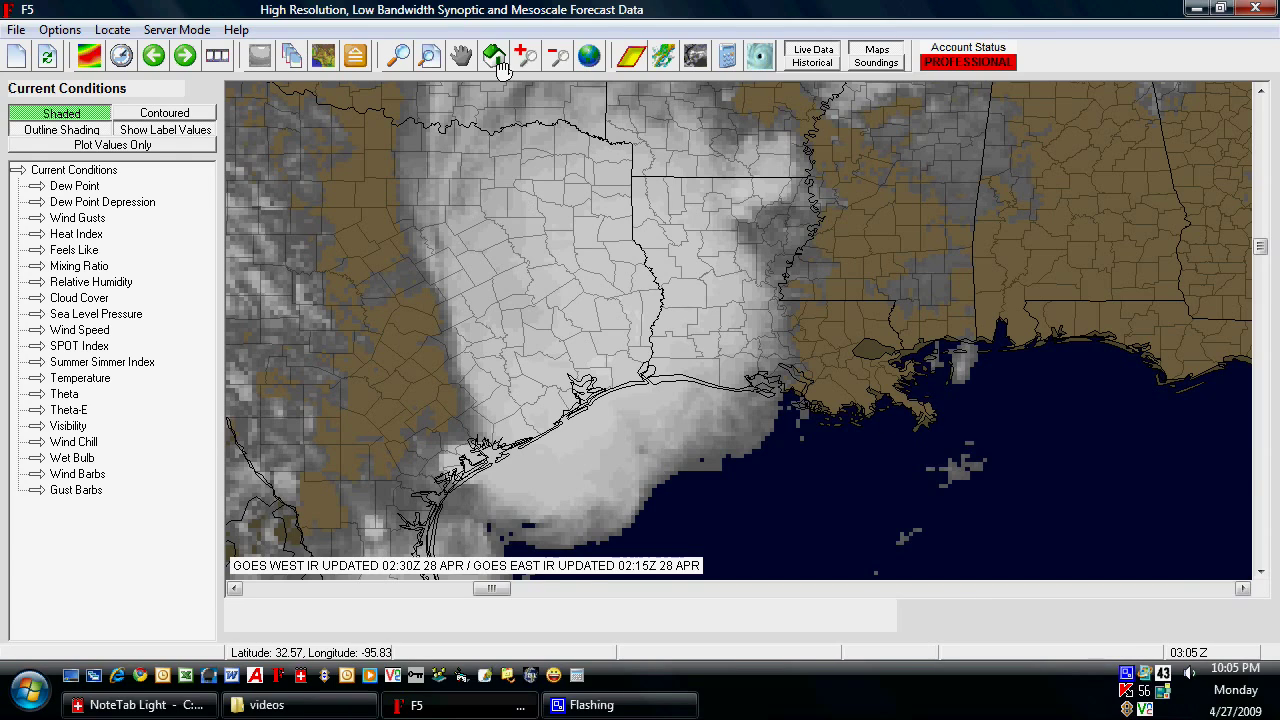
Zoom out to show the US, Mexico, the Caribbean and surrounding ocean.
{"action": "left_click", "coordinate": [557, 60]}
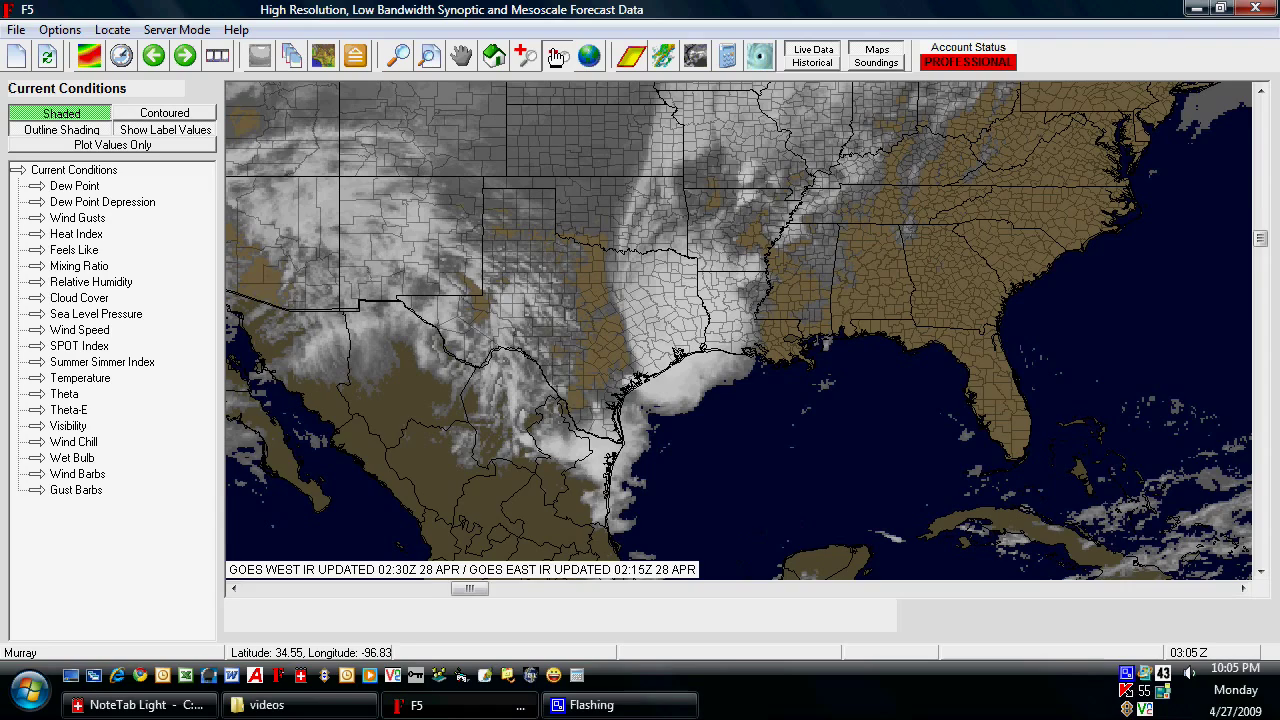
{"action": "left_click", "coordinate": [541, 60]}
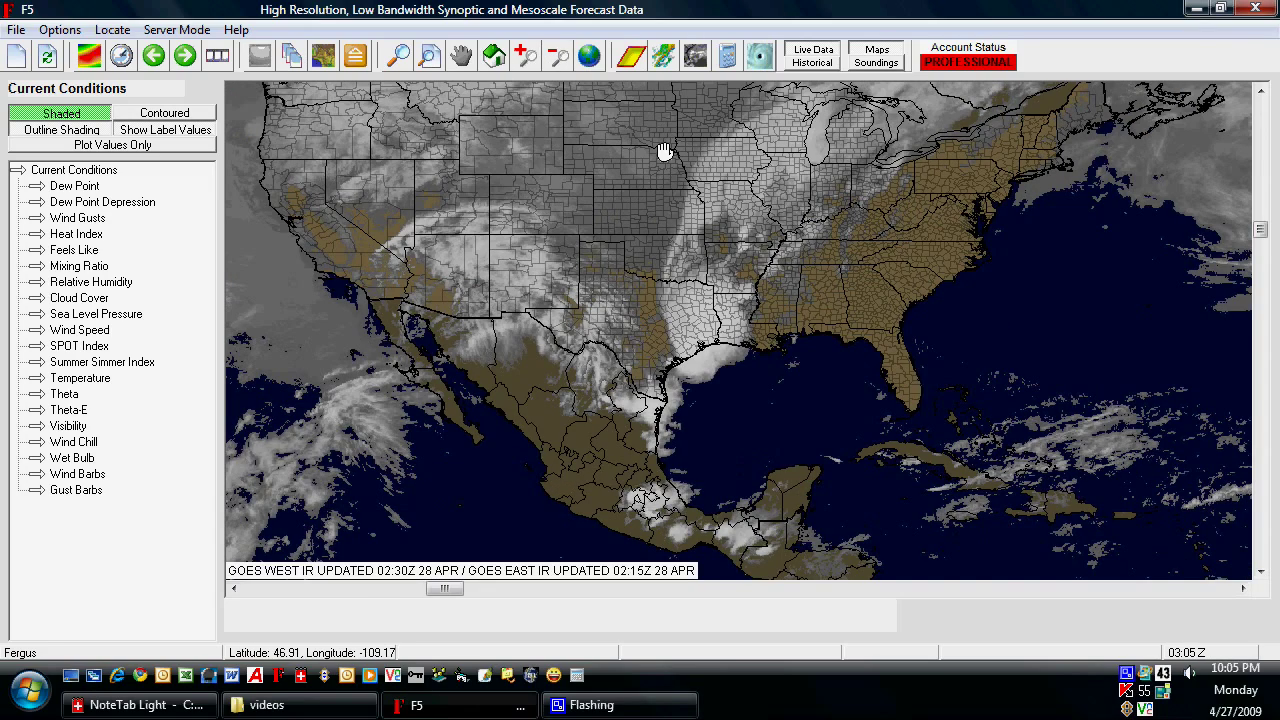
{"action": "scroll", "coordinate": [670, 289], "scroll_direction": "up", "scroll_amount": 1}
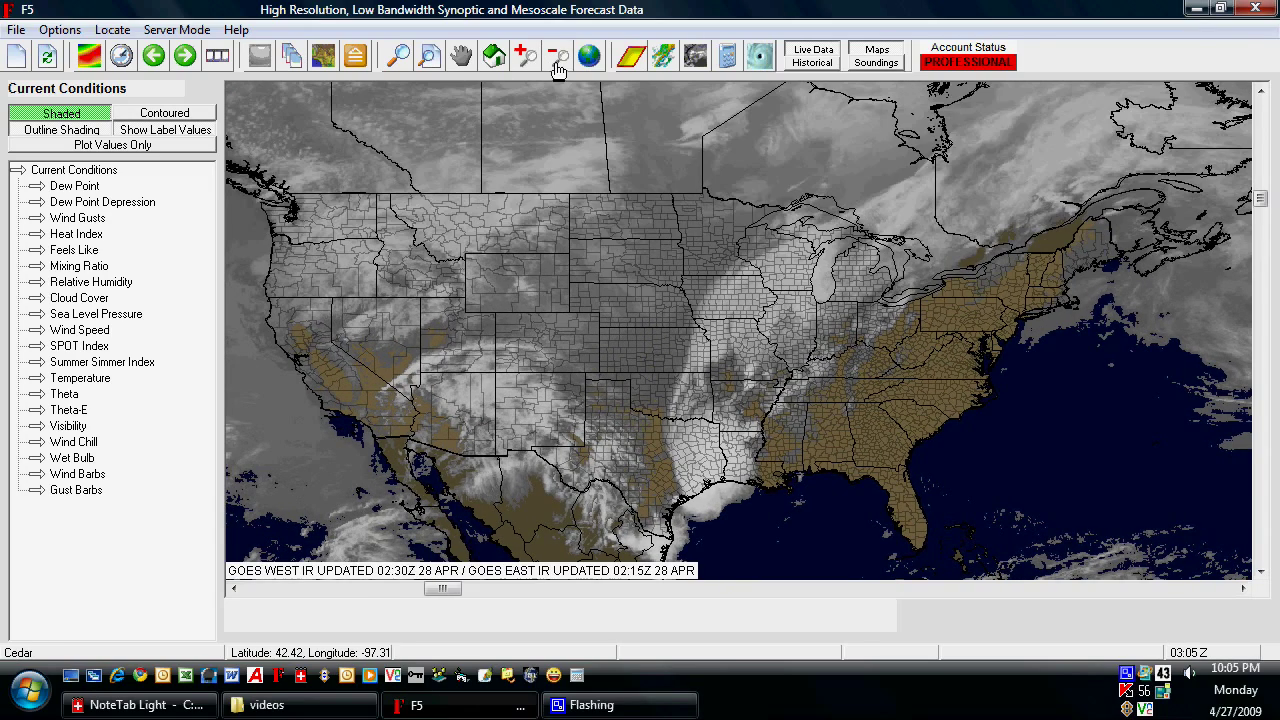
{"action": "left_click", "coordinate": [557, 62]}
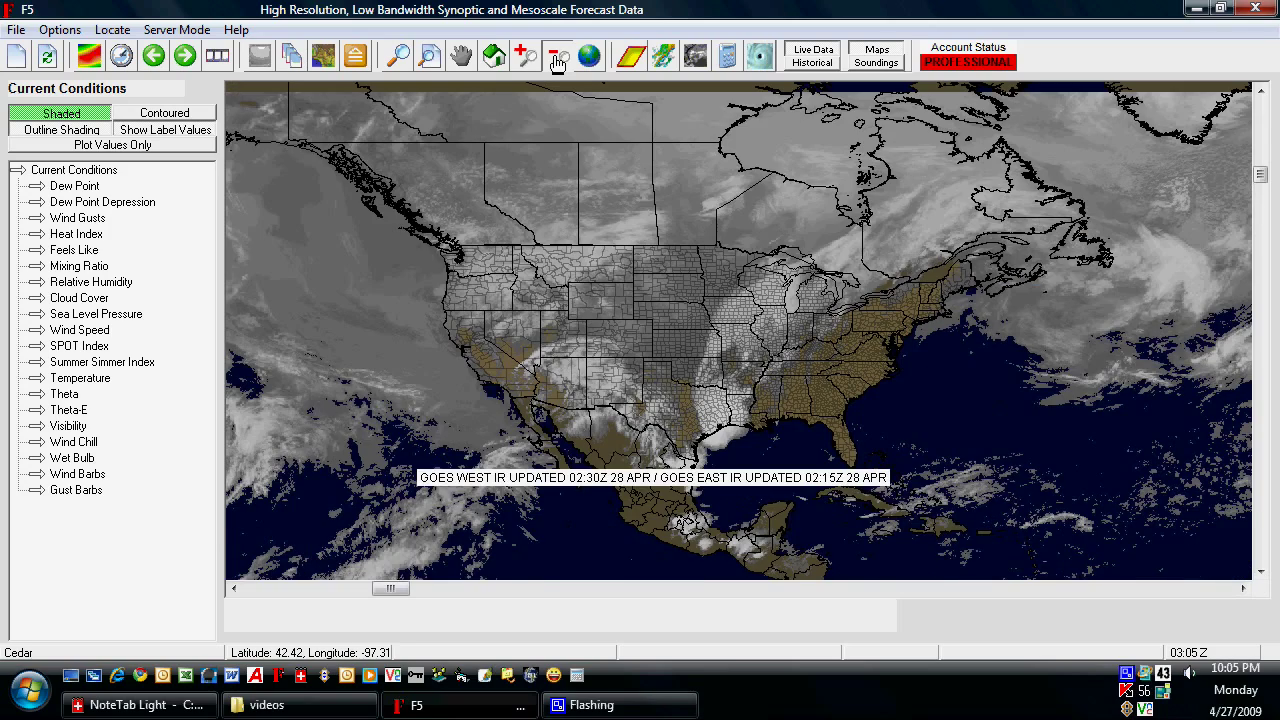
{"action": "left_click", "coordinate": [557, 62]}
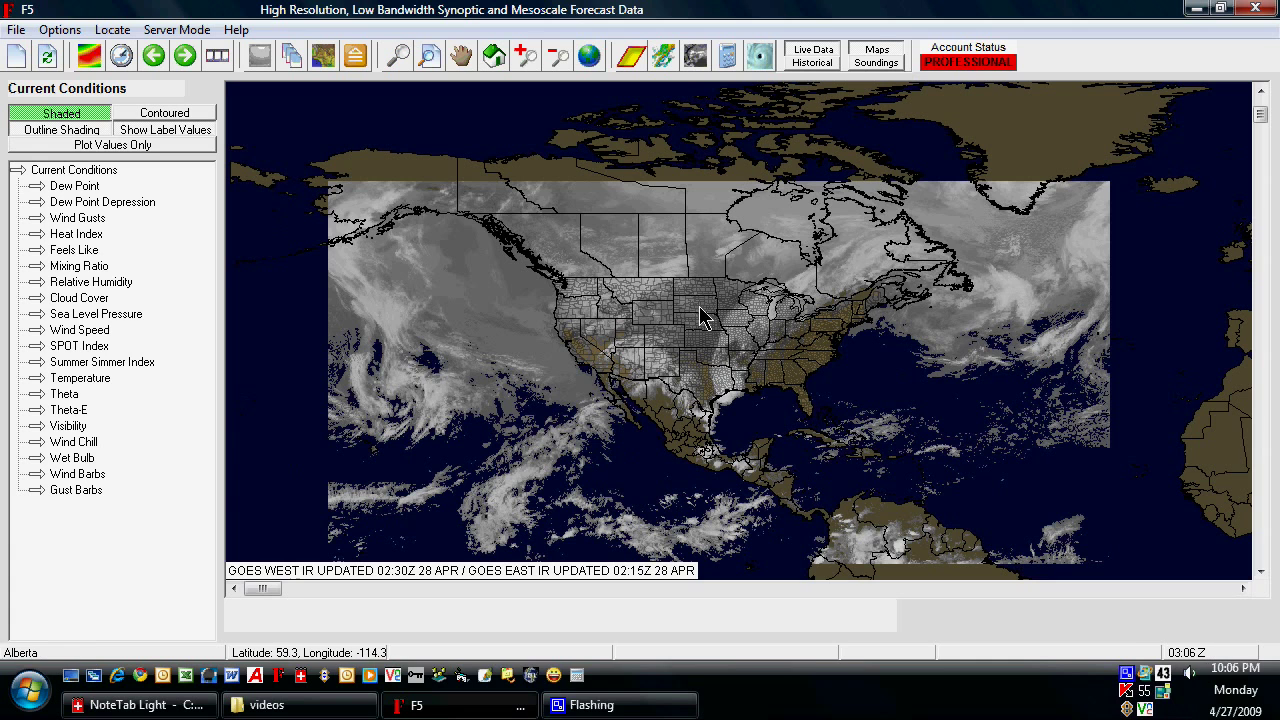
Frame the Gulf, Caribbean and western Atlantic, and bring up the Hurricanes options.
{"action": "left_click_drag", "start_coordinate": [663, 277], "coordinate": [1112, 541]}
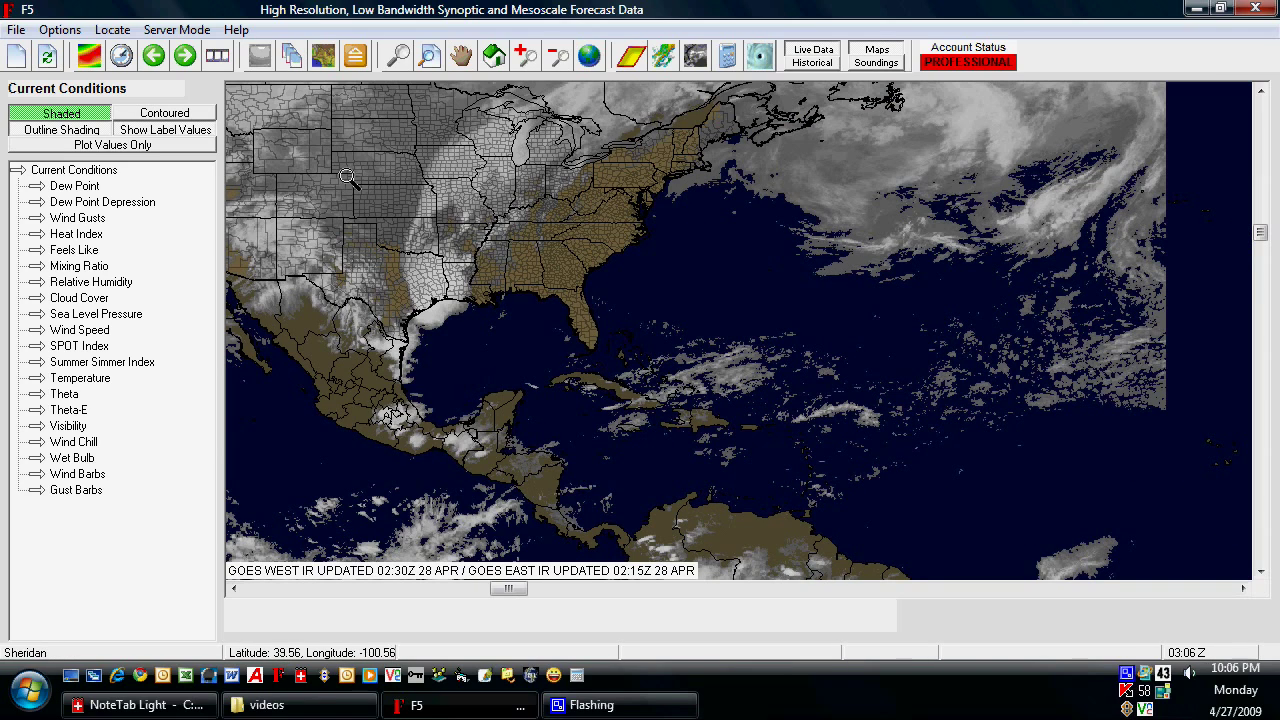
{"action": "left_click_drag", "start_coordinate": [346, 172], "coordinate": [1130, 520]}
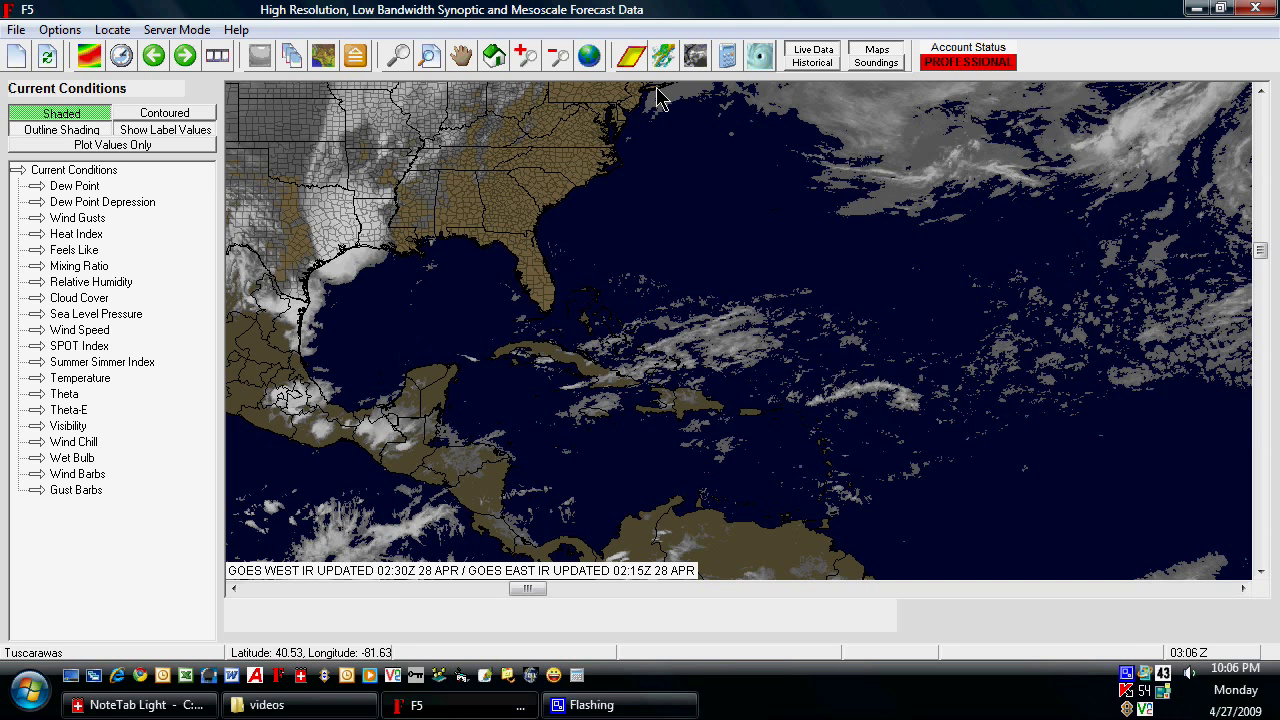
{"action": "left_click", "coordinate": [760, 57]}
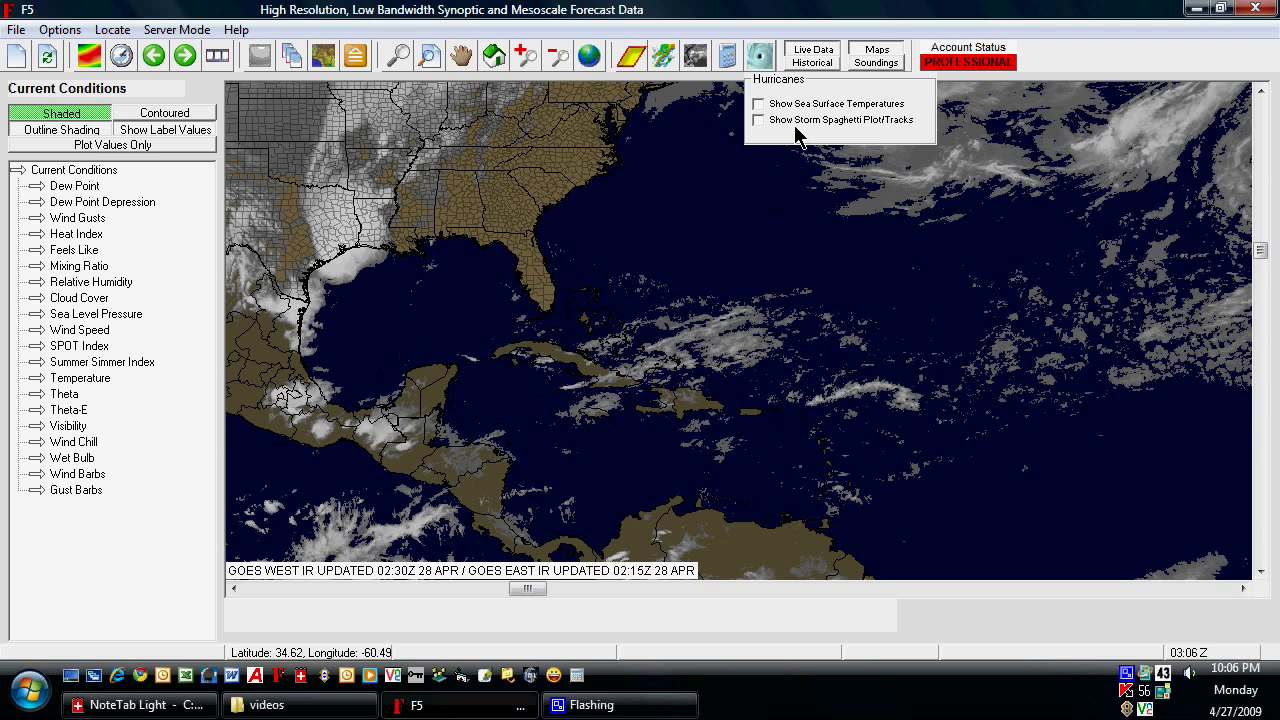
Show sea surface temperatures, reapply Infrared satellite imagery, and zoom out to North America.
{"action": "left_click", "coordinate": [758, 104]}
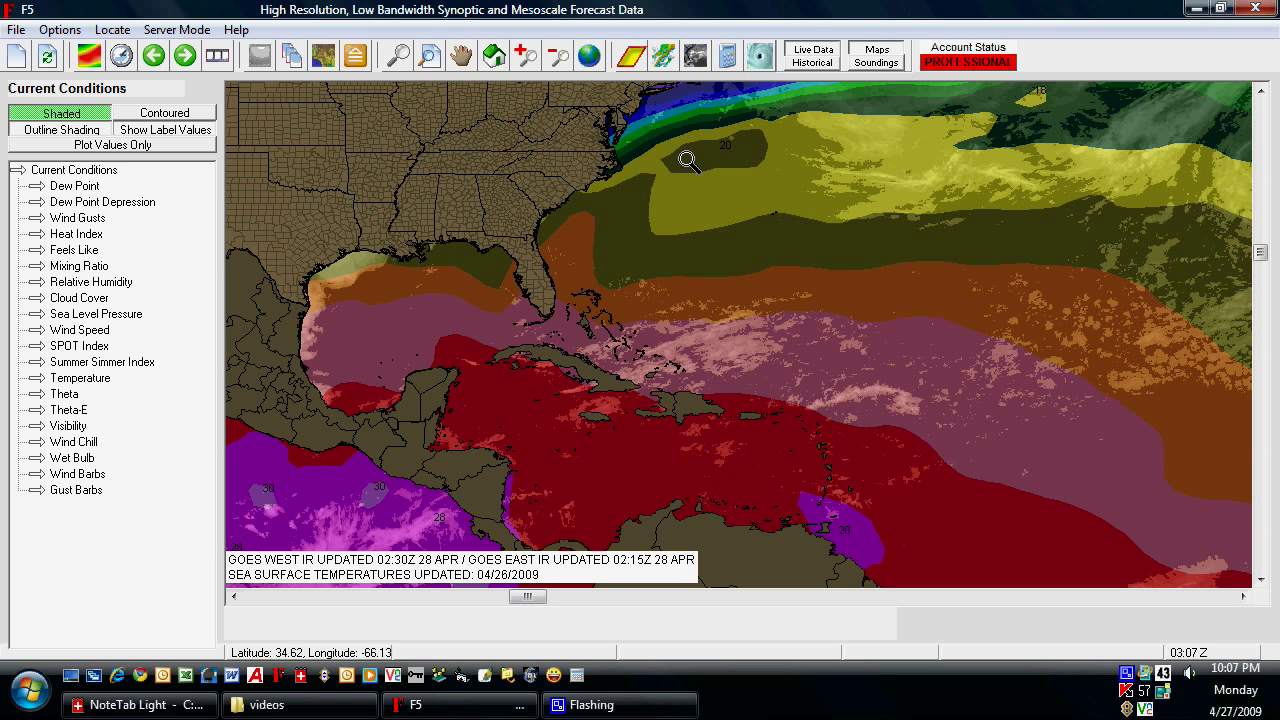
{"action": "left_click", "coordinate": [696, 60]}
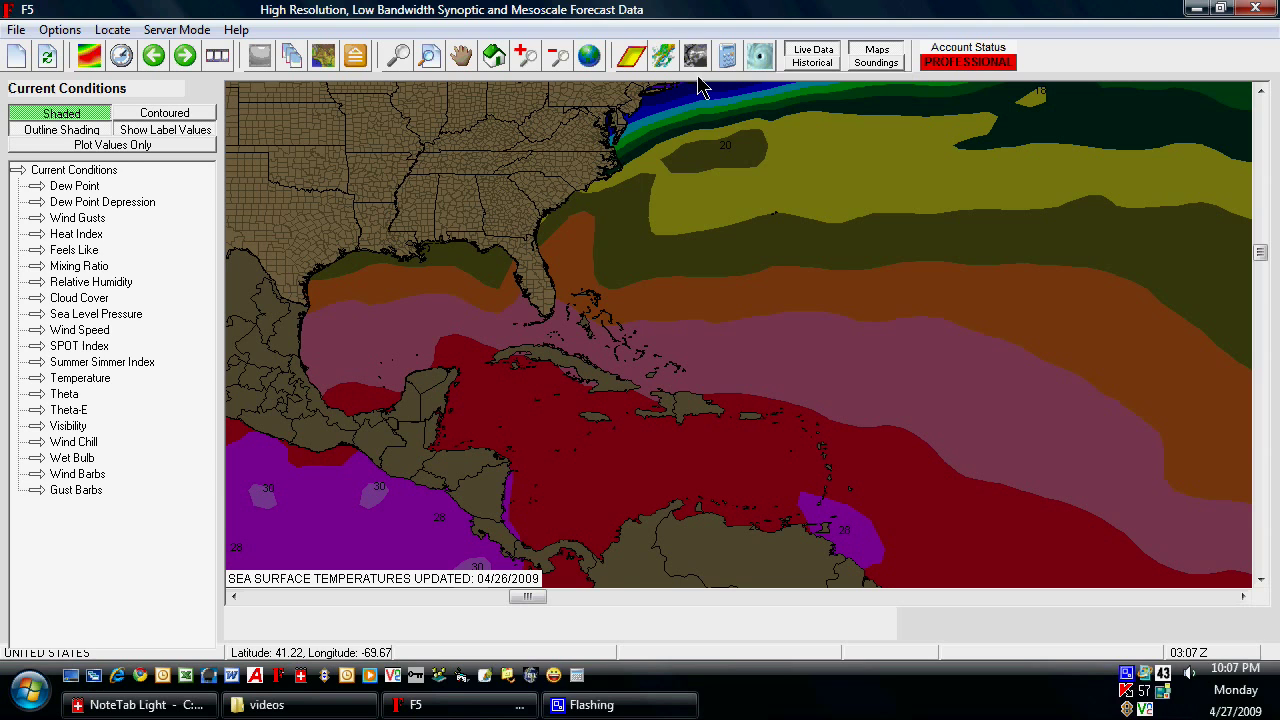
{"action": "left_click", "coordinate": [697, 60]}
{"action": "left_click", "coordinate": [776, 105]}
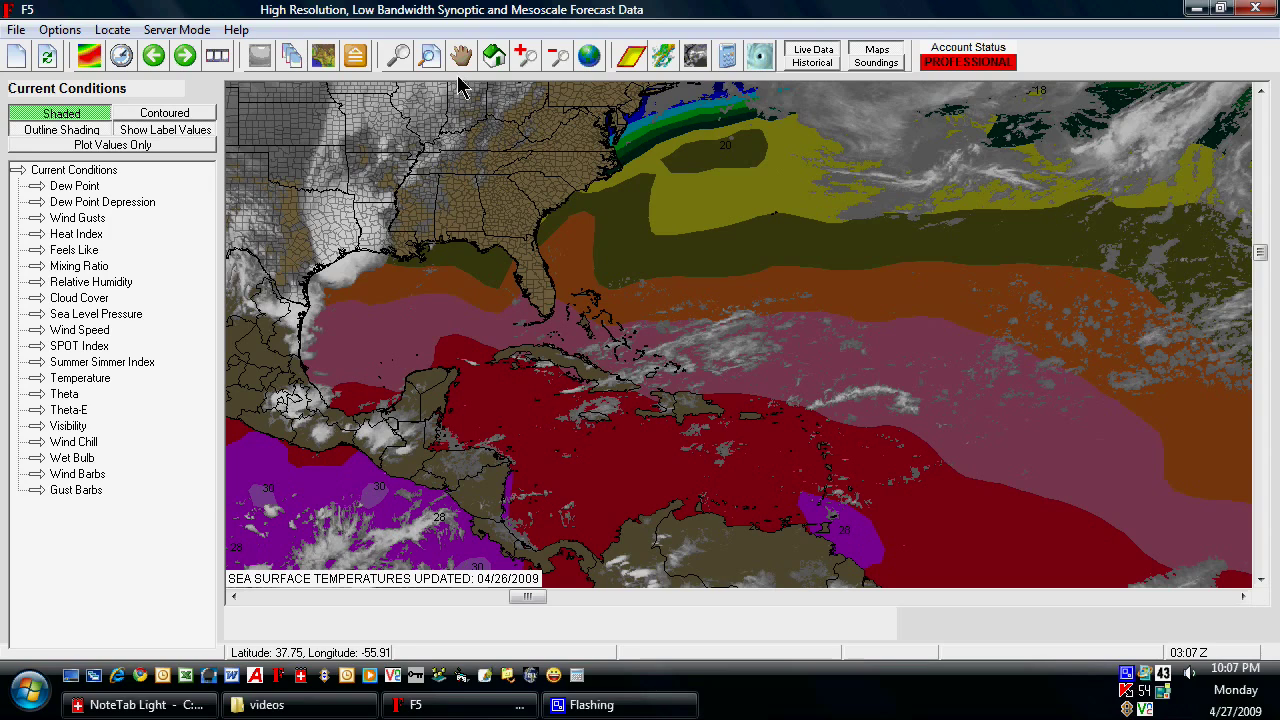
{"action": "left_click", "coordinate": [560, 58]}
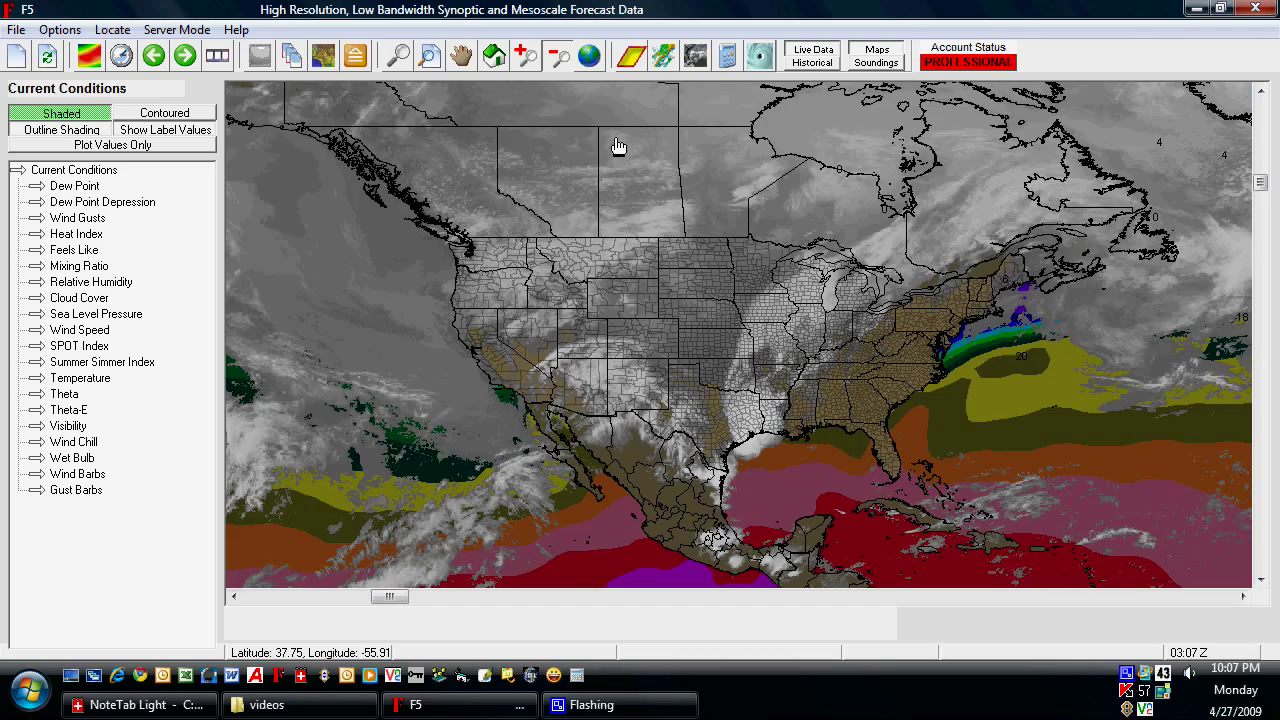
Remove the satellite overlay, zoom out to the whole world, and uncheck Show Sea Surface Temperatures.
{"action": "left_click", "coordinate": [697, 58]}
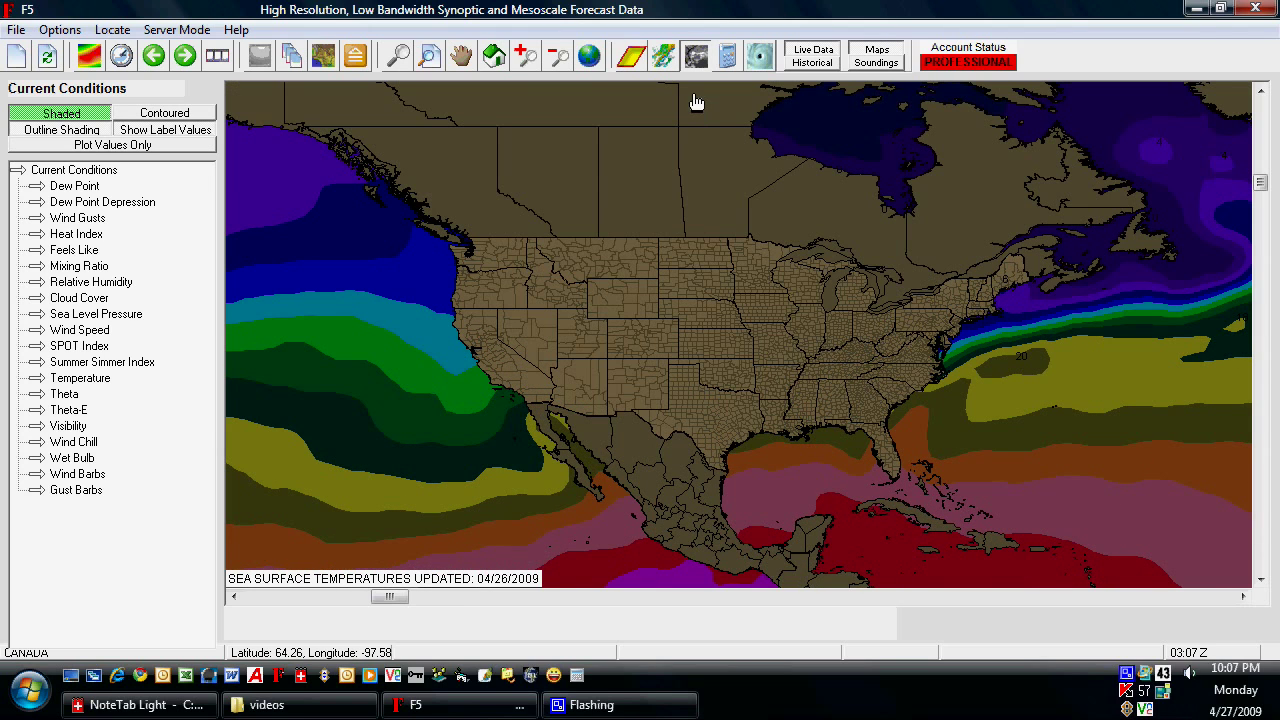
{"action": "left_click", "coordinate": [561, 64]}
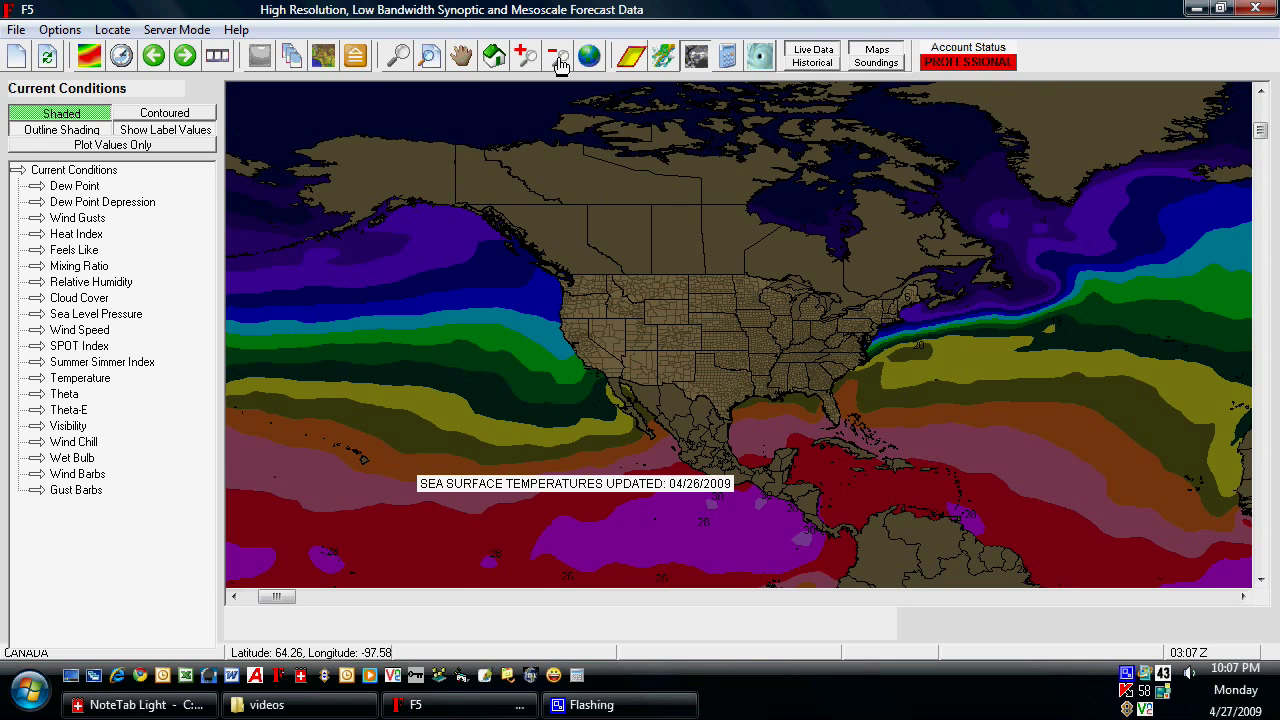
{"action": "left_click", "coordinate": [561, 64]}
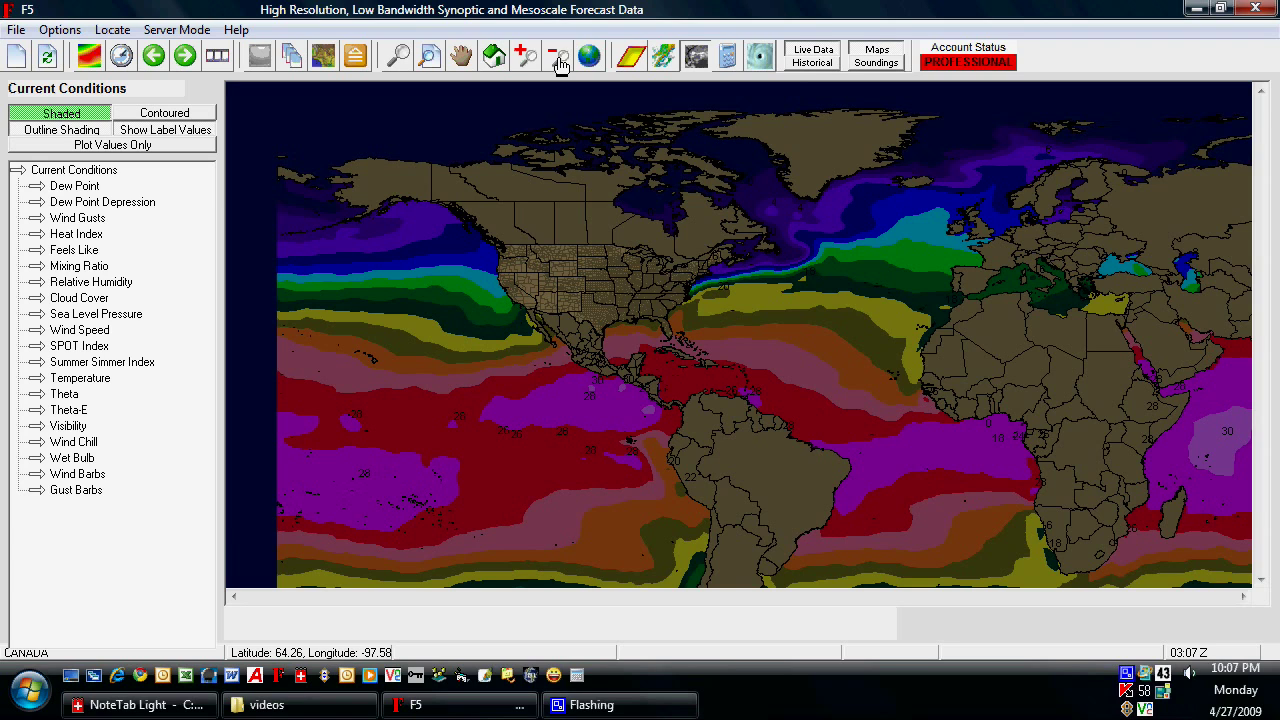
{"action": "left_click", "coordinate": [561, 64]}
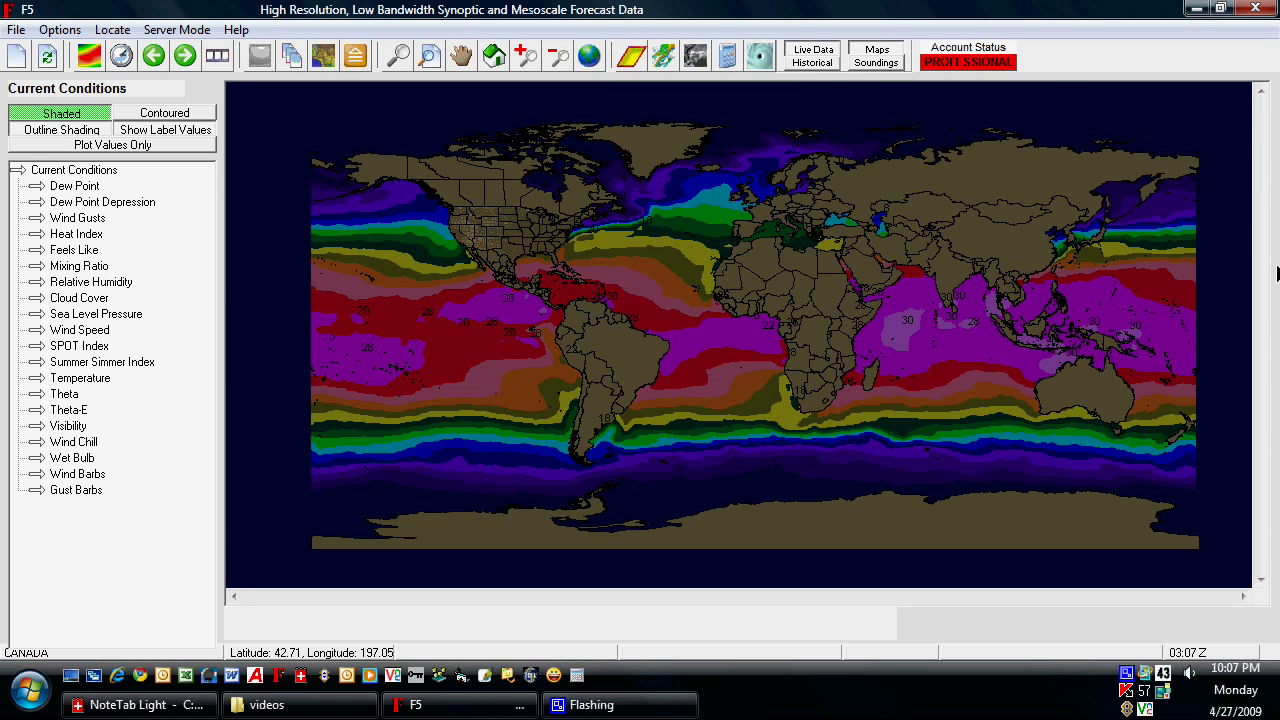
{"action": "left_click", "coordinate": [760, 56]}
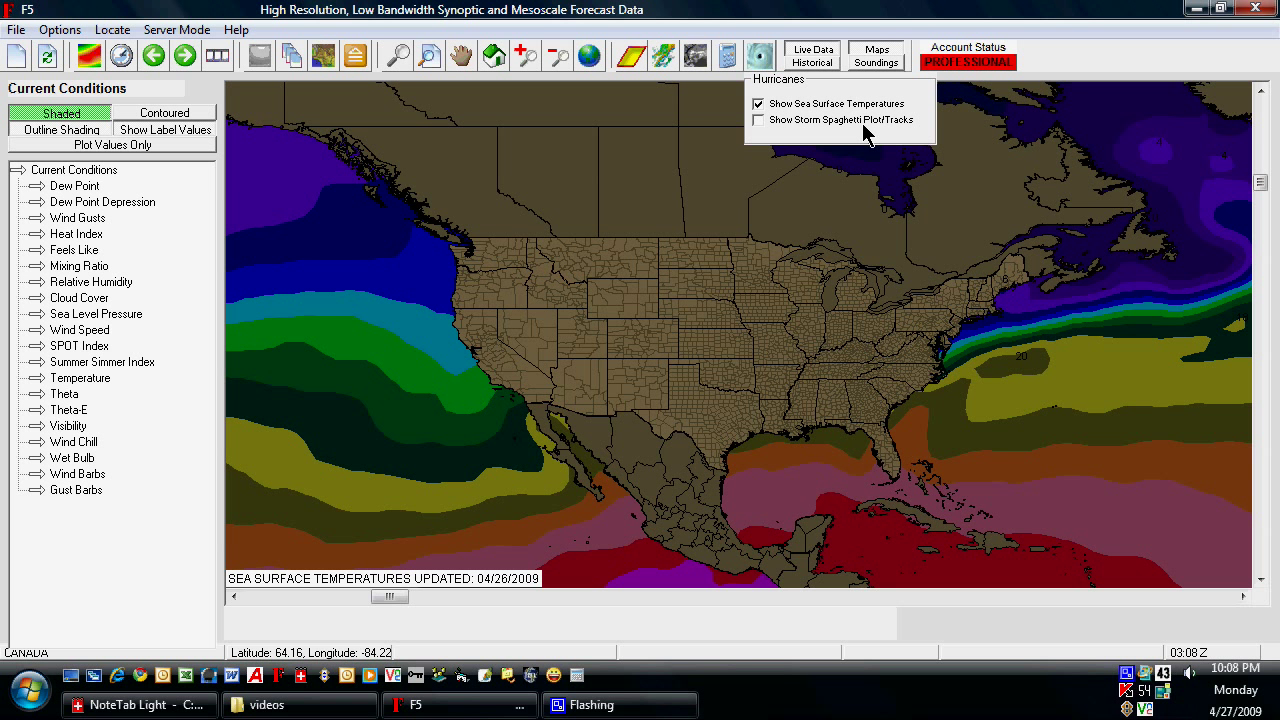
{"action": "left_click", "coordinate": [758, 103]}
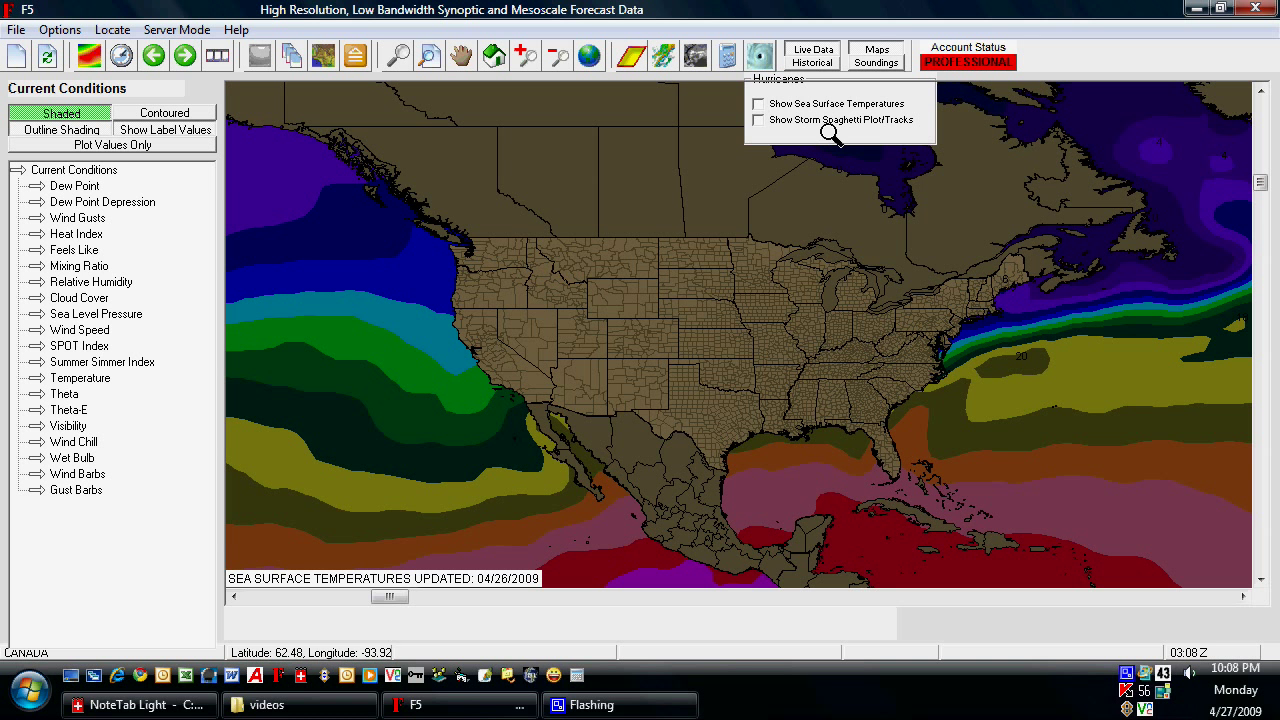